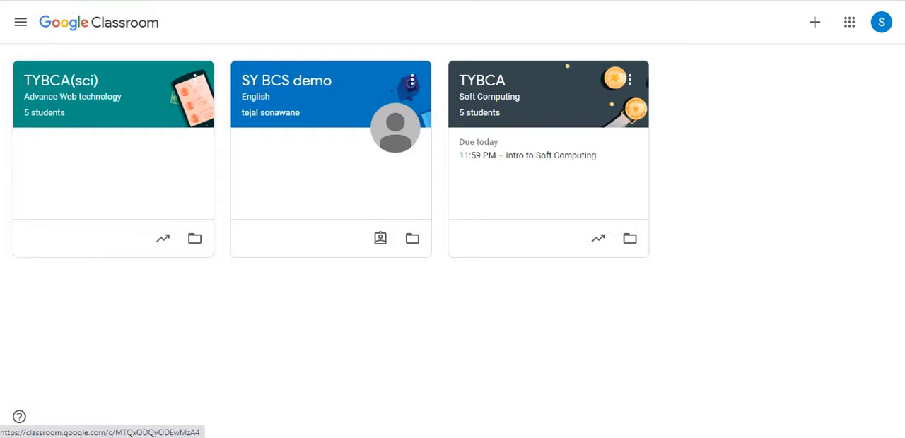
- Locate Classroom in the list of Google apps, then close the list
{"action": "left_click", "coordinate": [849, 22]}
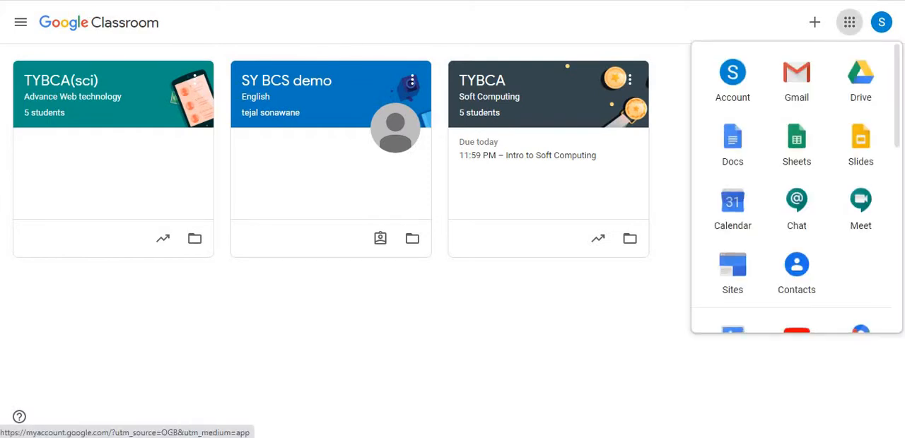
{"action": "scroll", "coordinate": [889, 242], "scroll_direction": "down", "scroll_amount": 5}
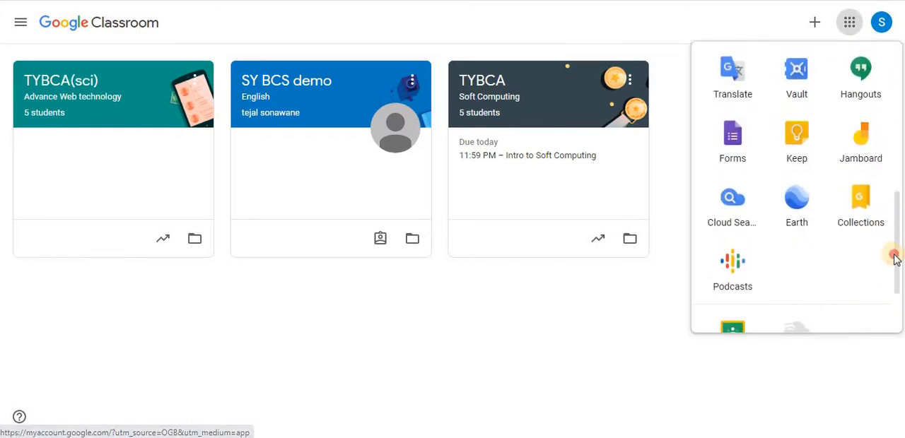
{"action": "scroll", "coordinate": [893, 283], "scroll_direction": "down", "scroll_amount": 2}
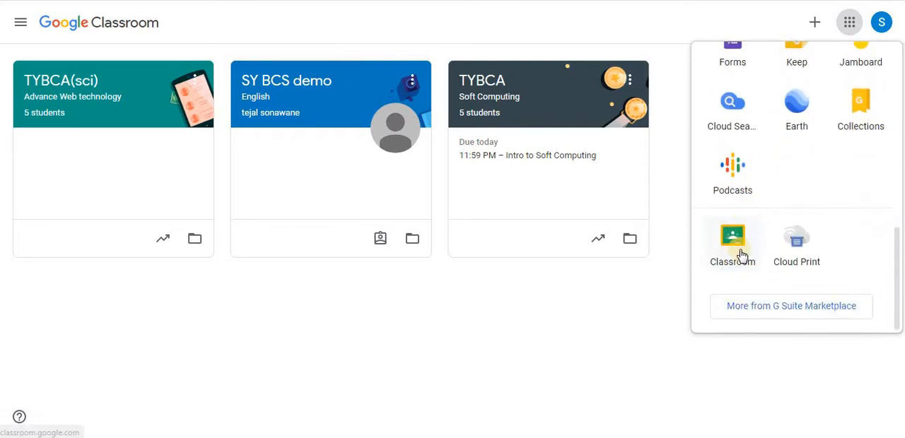
{"action": "left_click", "coordinate": [669, 297]}
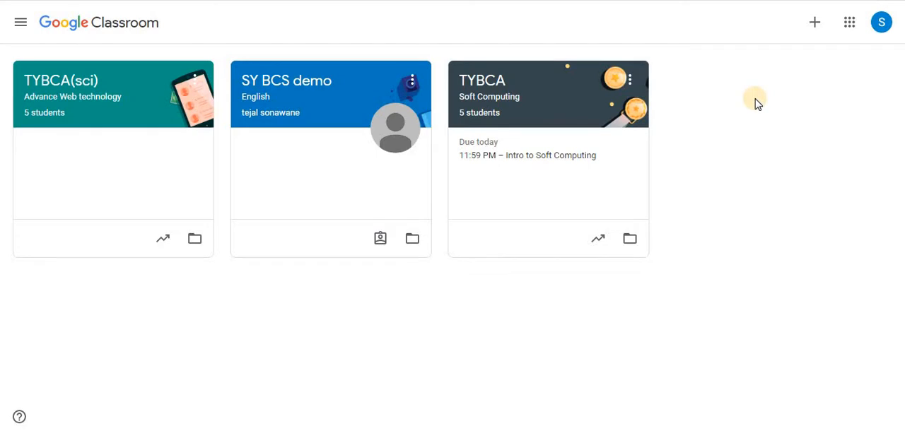
- Create a class named BBA with section FY and subject DBMS
{"action": "left_click", "coordinate": [816, 28]}
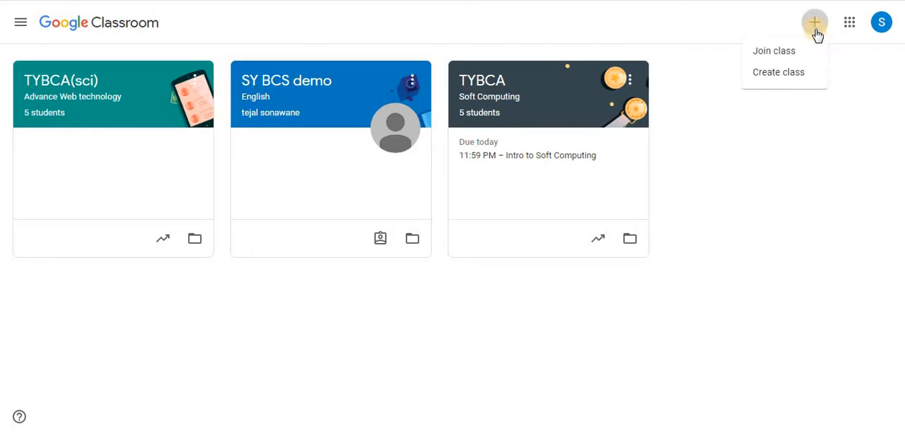
{"action": "left_click", "coordinate": [798, 80]}
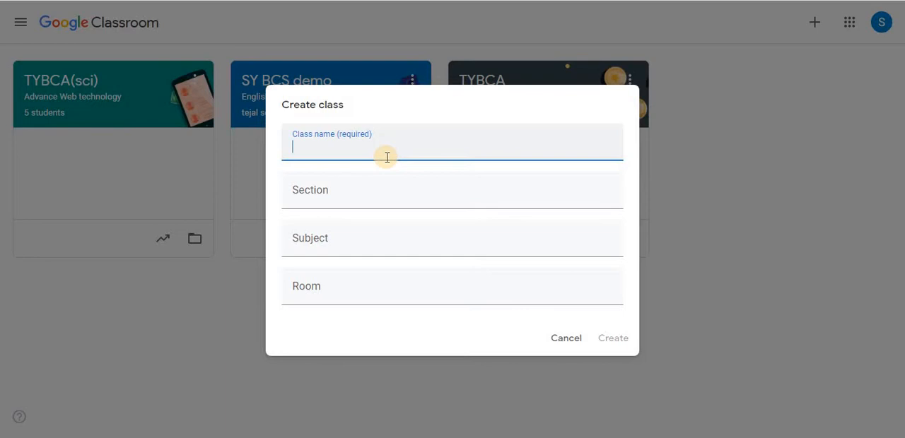
{"action": "type", "text": "BBA"}
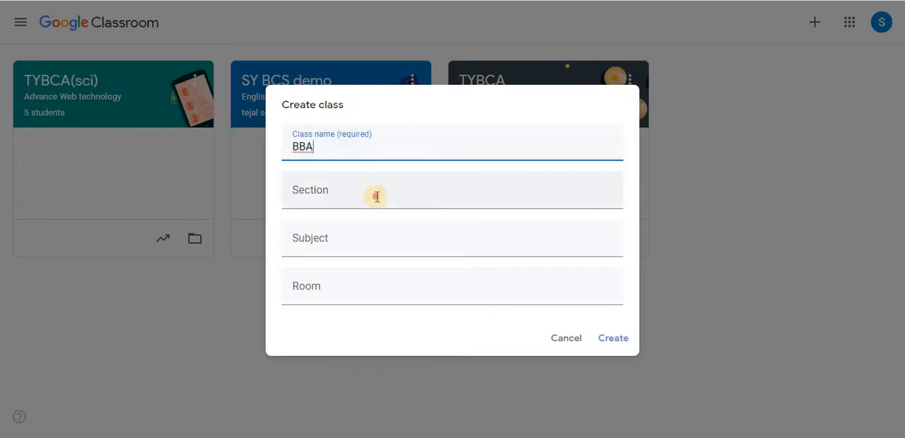
{"action": "left_click", "coordinate": [377, 197]}
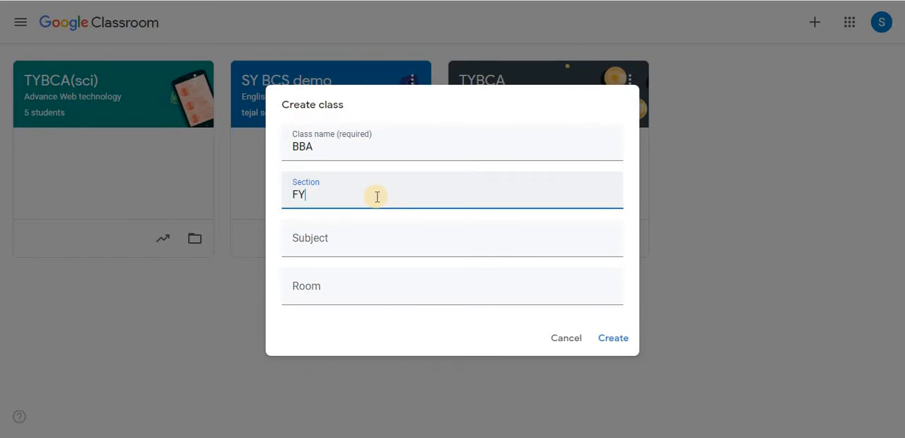
{"action": "left_click", "coordinate": [376, 238]}
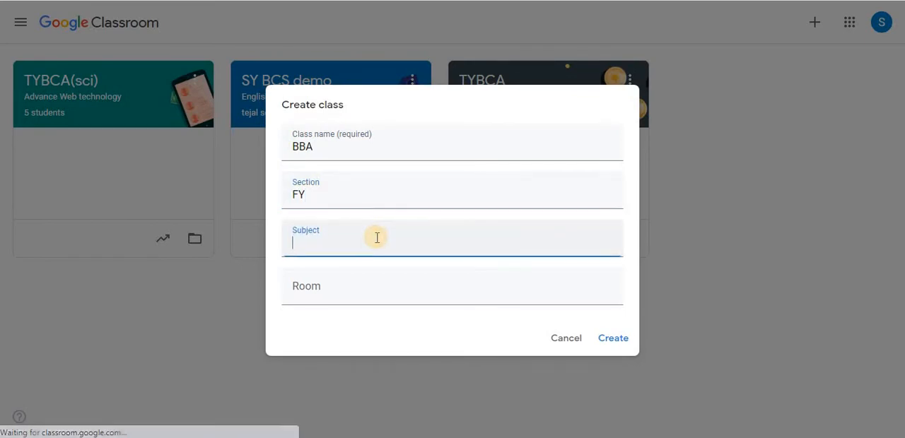
{"action": "type", "text": "D"}
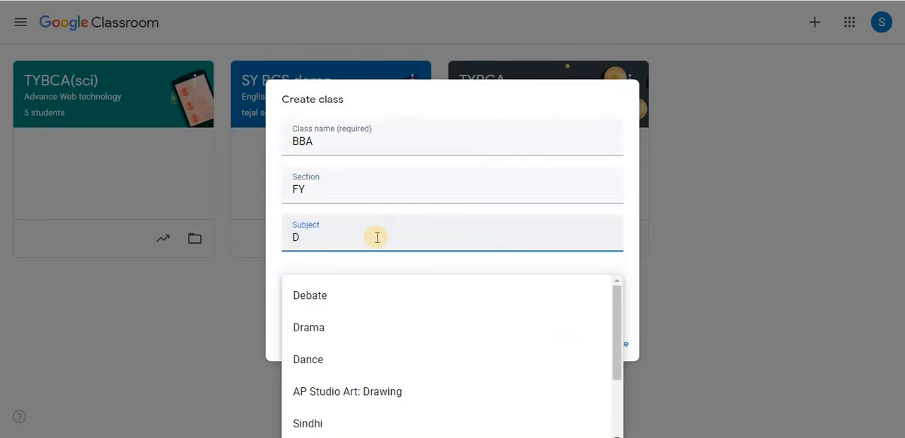
{"action": "type", "text": "BMS"}
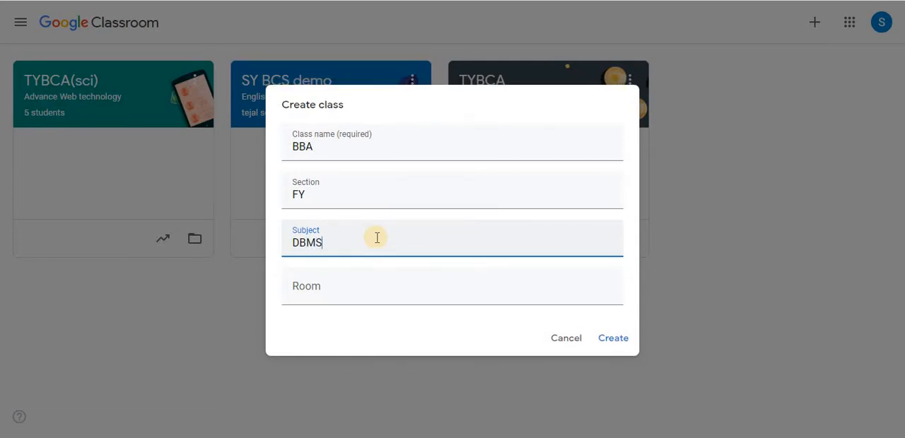
{"action": "left_click", "coordinate": [606, 345]}
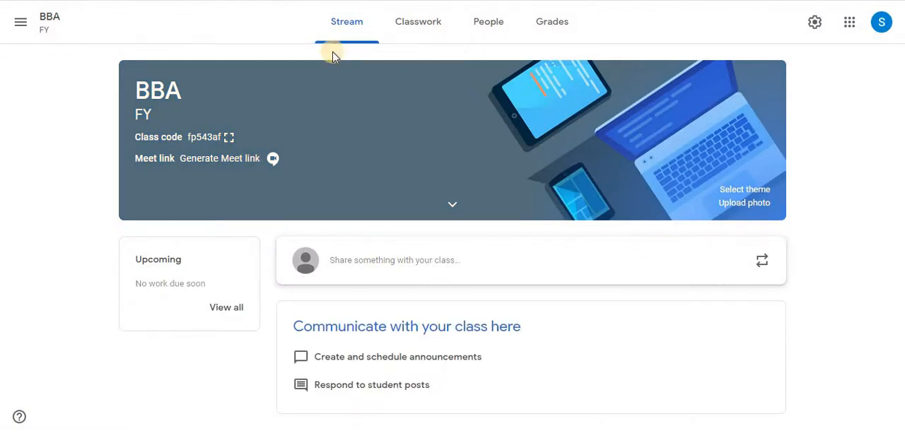
- Return to the overview of all classes and examine the options for joining or creating a class
{"action": "left_click", "coordinate": [23, 30]}
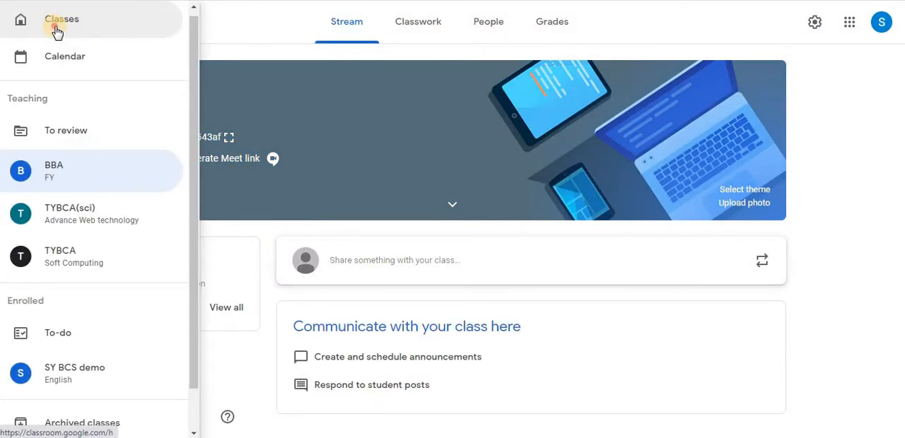
{"action": "left_click", "coordinate": [55, 30]}
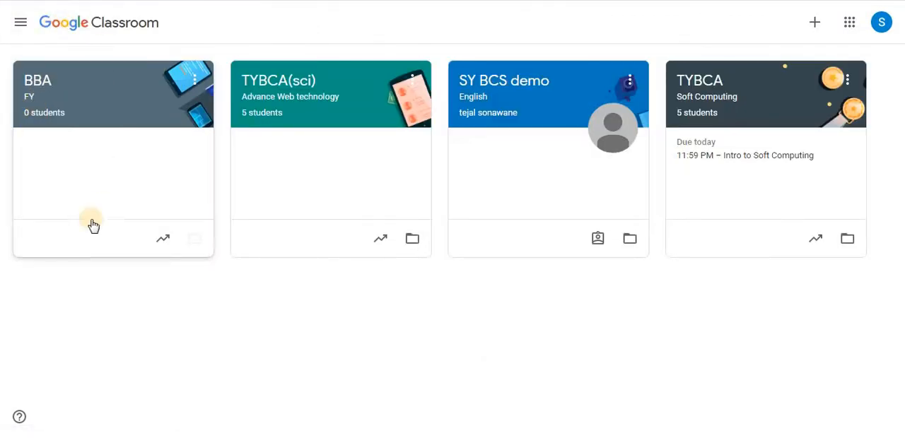
{"action": "left_click", "coordinate": [814, 26]}
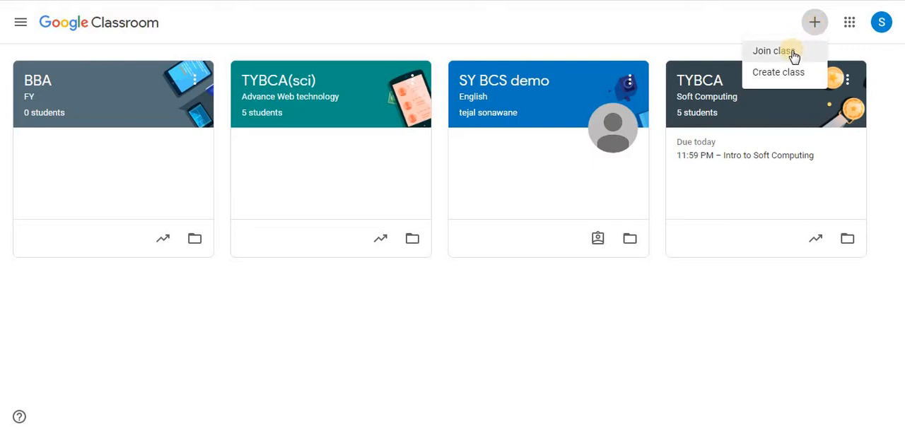
{"action": "left_click", "coordinate": [726, 34]}
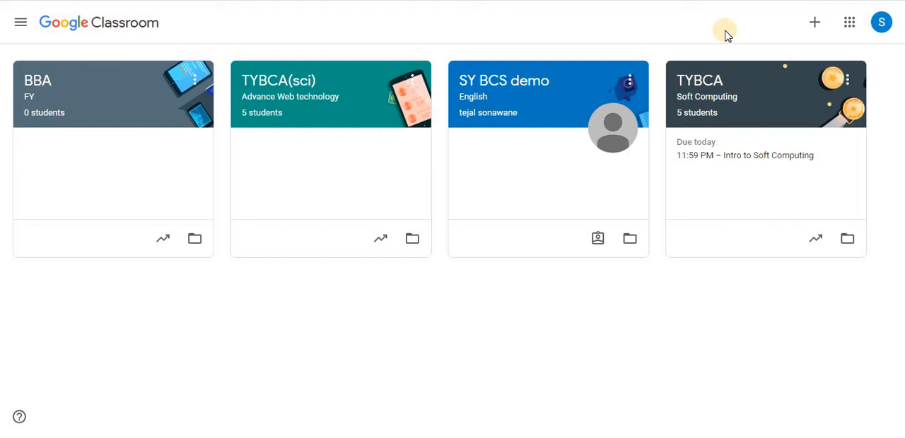
- Open the class calendar to view the week's assignments for all classes
{"action": "left_click", "coordinate": [22, 26]}
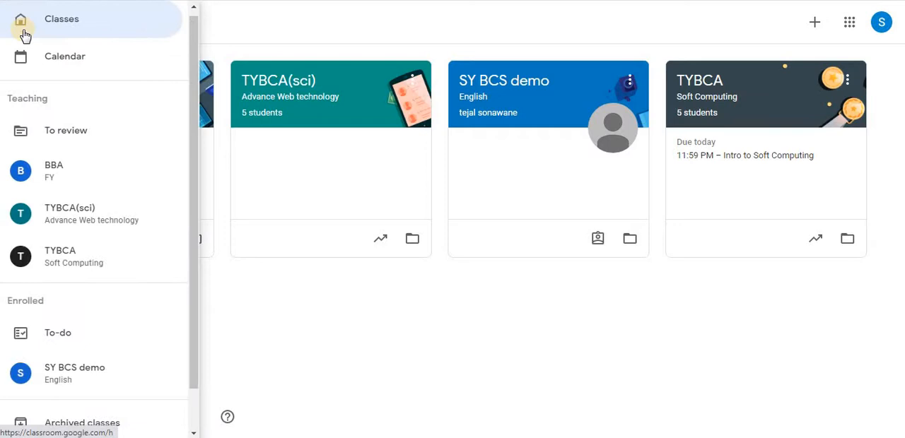
{"action": "left_click", "coordinate": [71, 21]}
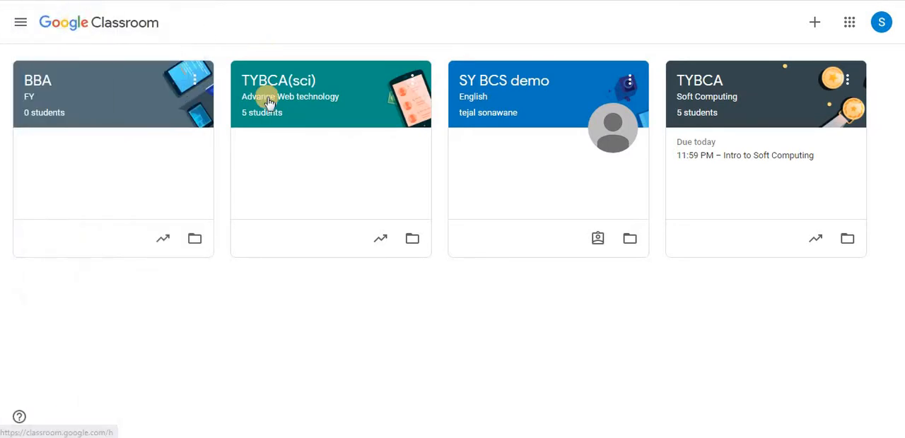
{"action": "left_click", "coordinate": [24, 25]}
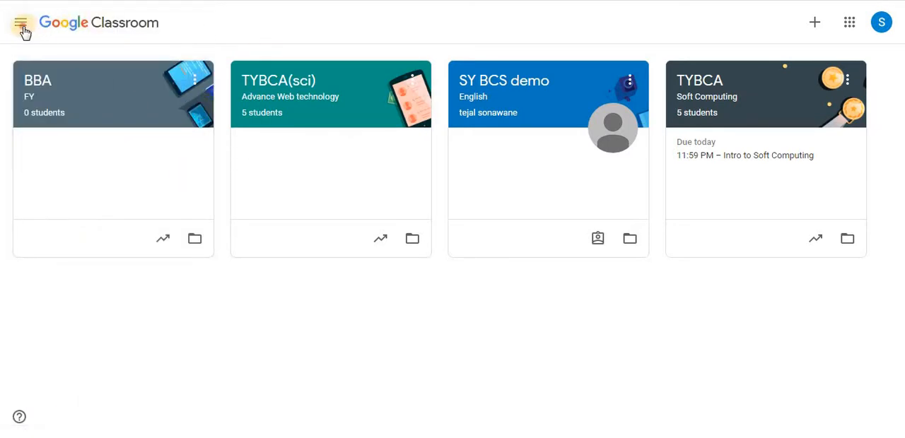
{"action": "left_click", "coordinate": [91, 71]}
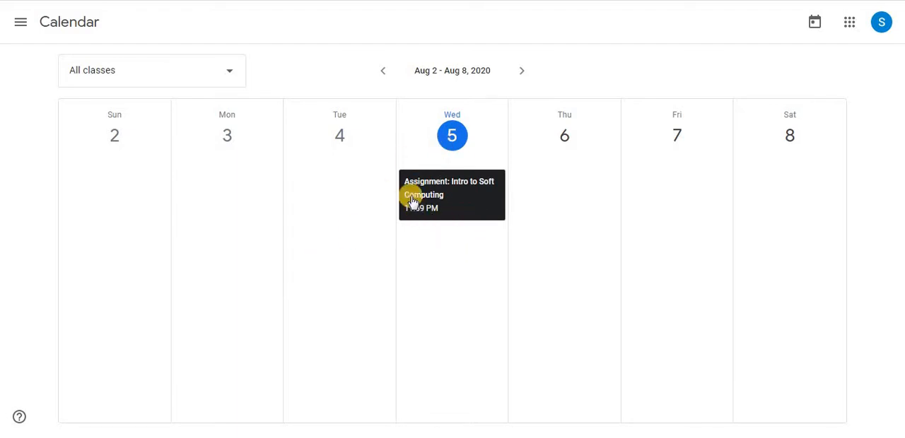
- Open the Classroom settings and review the profile, email, comment, enrolled-class and taught-class notification options
{"action": "left_click", "coordinate": [21, 22]}
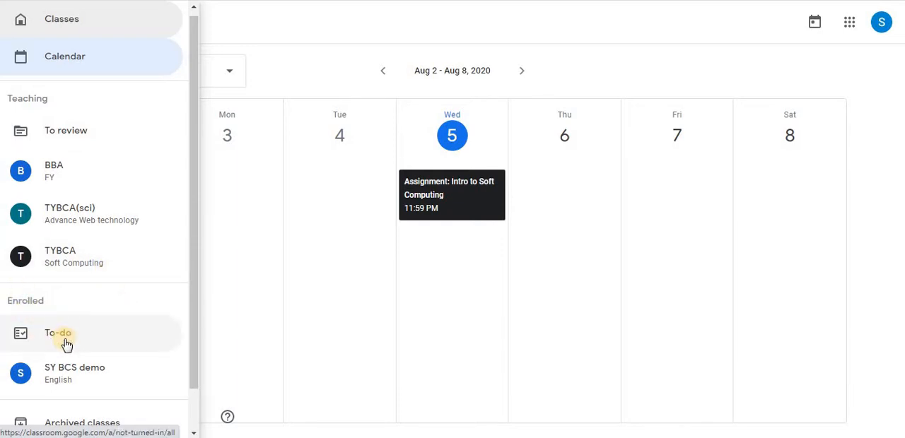
{"action": "scroll", "coordinate": [173, 398], "scroll_direction": "down", "scroll_amount": 1}
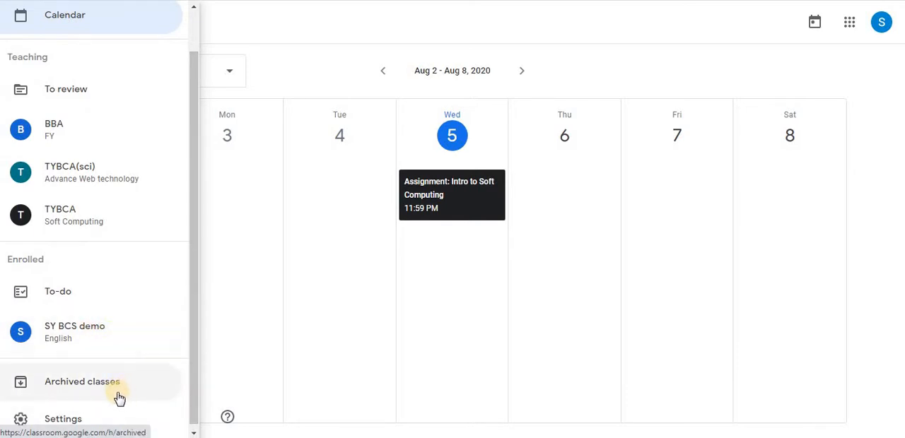
{"action": "left_click", "coordinate": [83, 419]}
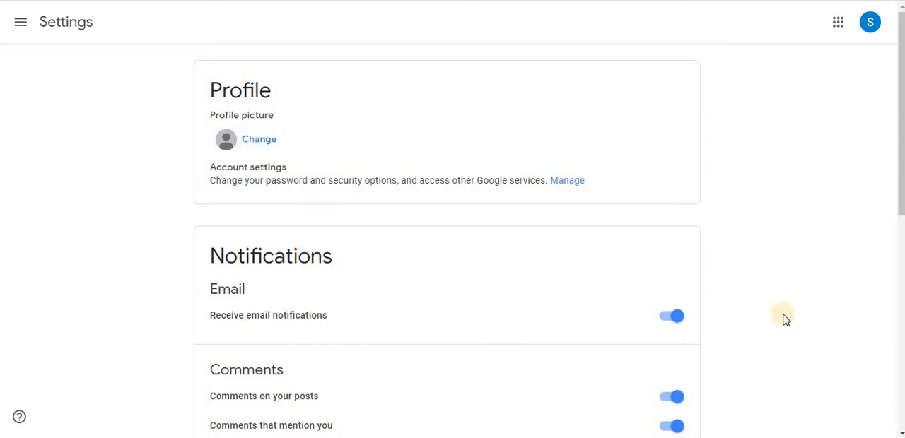
{"action": "left_click_drag", "start_coordinate": [901, 193], "coordinate": [902, 258]}
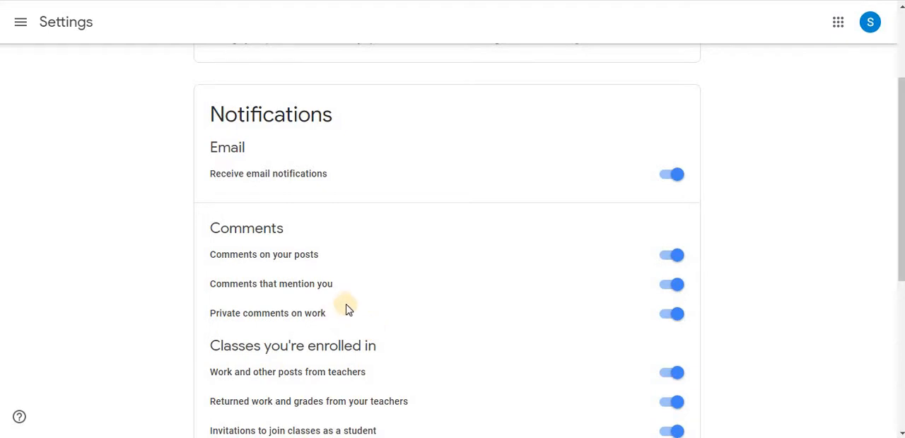
{"action": "left_click_drag", "start_coordinate": [900, 257], "coordinate": [901, 327]}
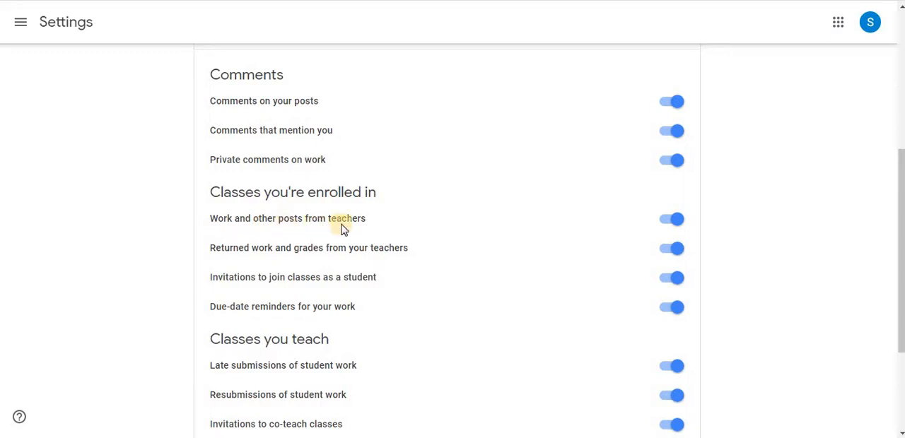
{"action": "left_click", "coordinate": [671, 230]}
{"action": "left_click_drag", "start_coordinate": [898, 282], "coordinate": [895, 313]}
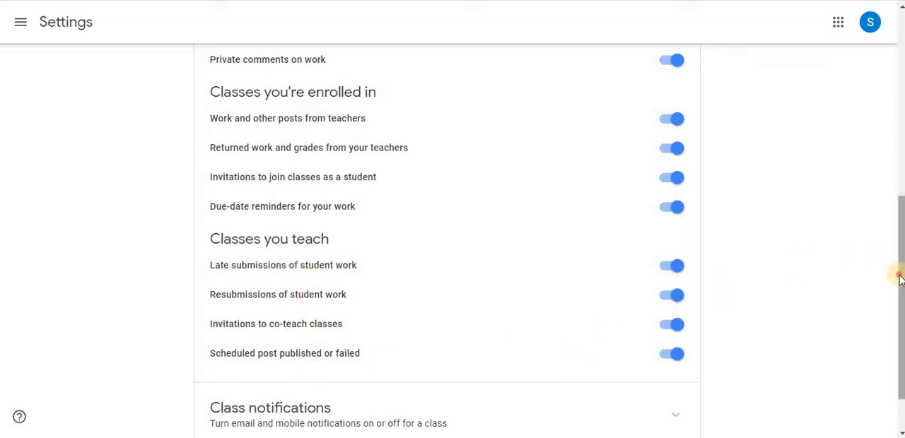
{"action": "left_click_drag", "start_coordinate": [899, 278], "coordinate": [895, 347]}
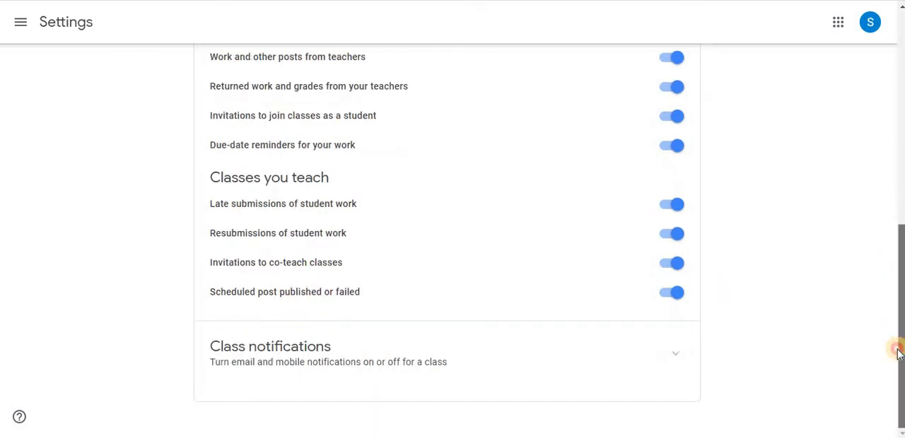
- Expand the class notifications and review the notification setting of each individual class
{"action": "left_click", "coordinate": [675, 352]}
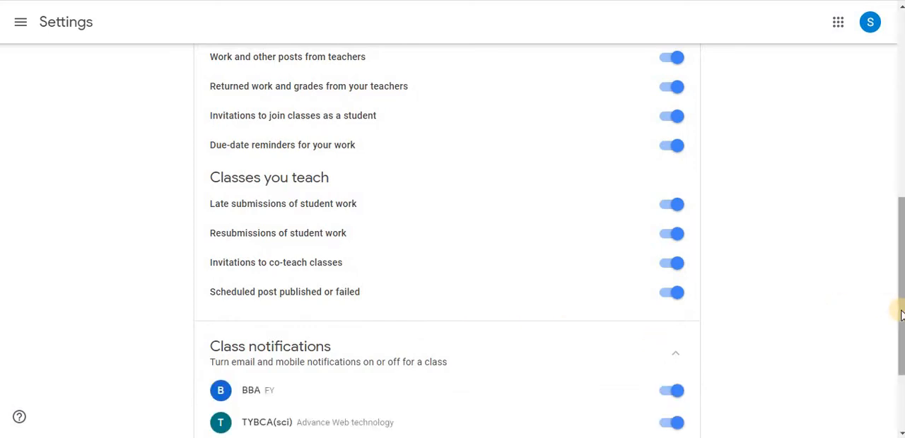
{"action": "left_click_drag", "start_coordinate": [900, 314], "coordinate": [900, 382]}
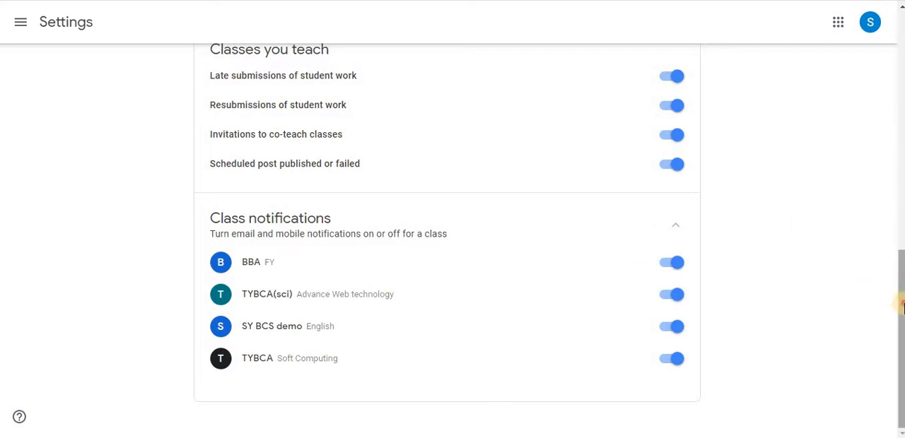
{"action": "left_click_drag", "start_coordinate": [898, 303], "coordinate": [897, 67]}
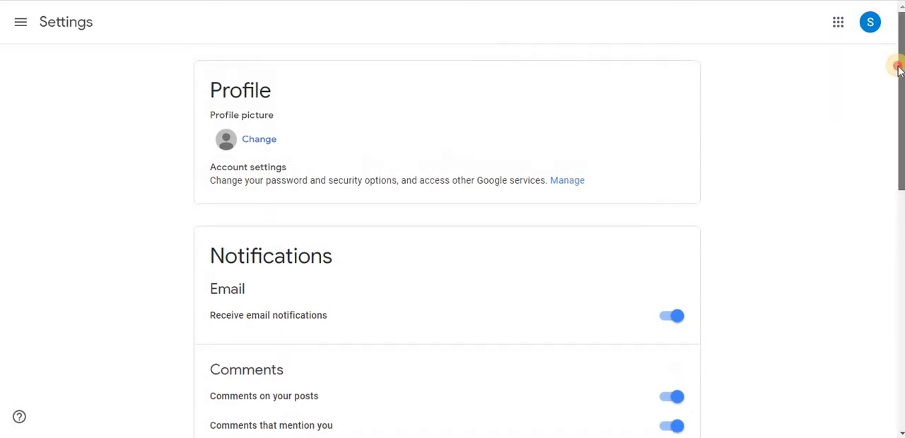
- Go back to the overview of all classes and open the TYBCA(sci) Advance Web technology class
{"action": "left_click", "coordinate": [19, 23]}
{"action": "left_click", "coordinate": [56, 30]}
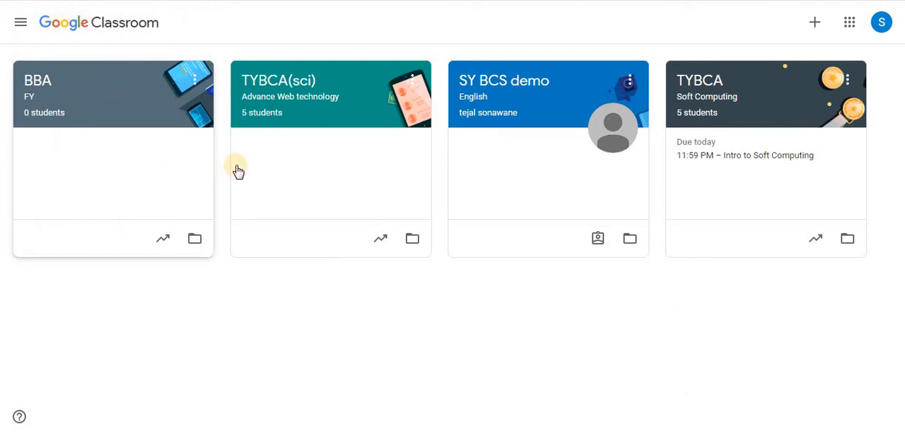
{"action": "left_click", "coordinate": [352, 88]}
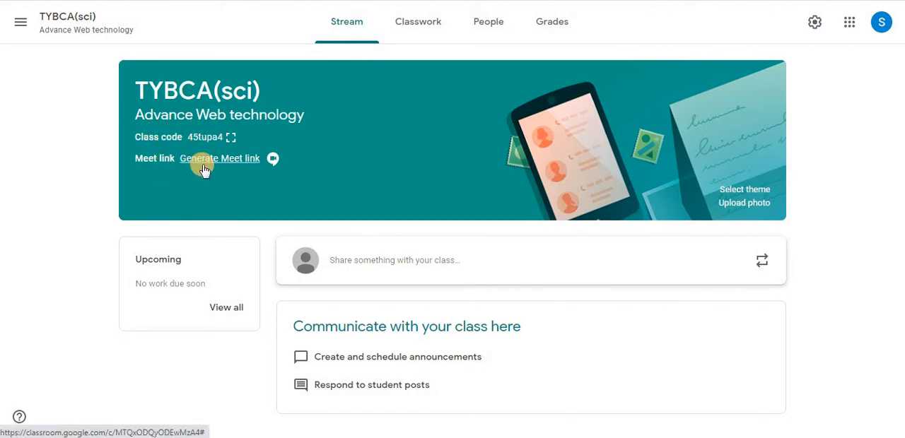
- View the theme gallery and the photo upload dialog for the class header, closing each without choosing an image
{"action": "left_click", "coordinate": [742, 190]}
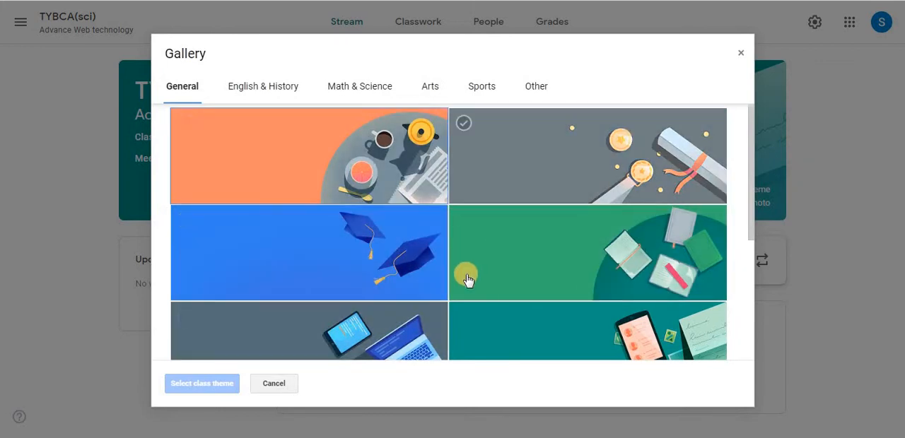
{"action": "left_click", "coordinate": [741, 54]}
{"action": "left_click", "coordinate": [739, 204]}
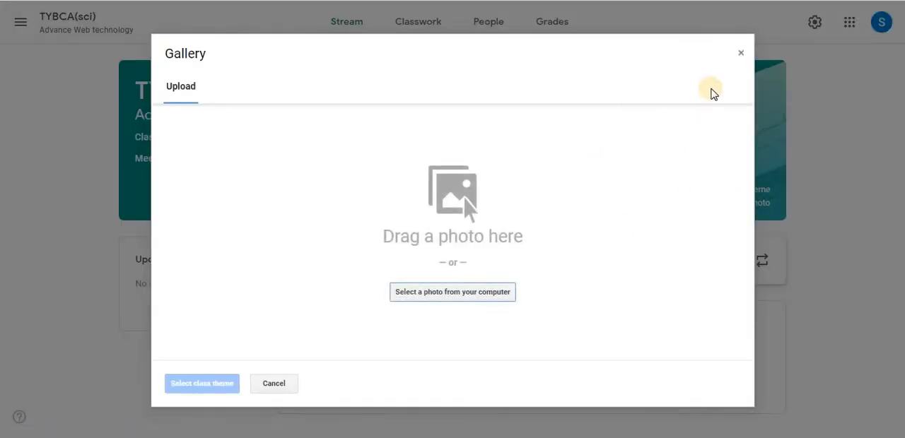
{"action": "left_click", "coordinate": [739, 53]}
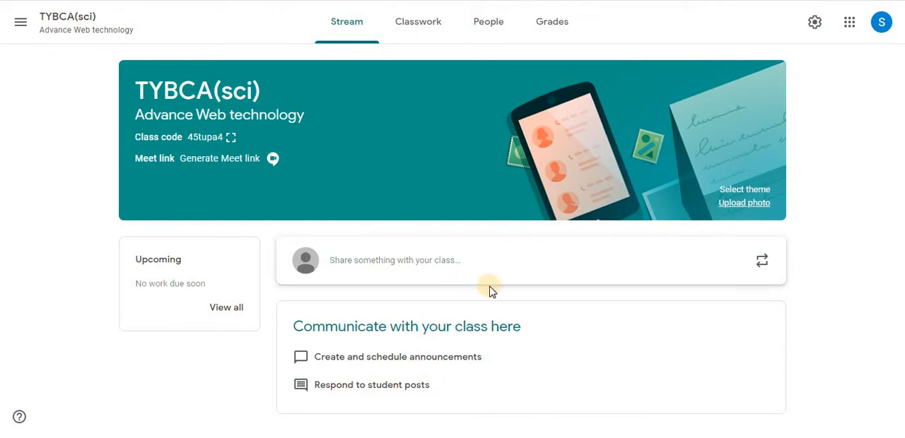
- Start a new announcement in the class stream and review which classes and students it can be addressed to
{"action": "left_click", "coordinate": [428, 261]}
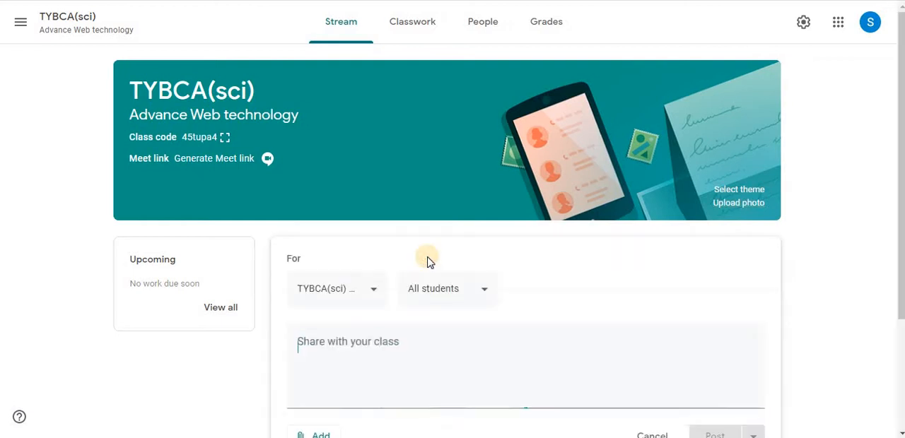
{"action": "left_click", "coordinate": [373, 288]}
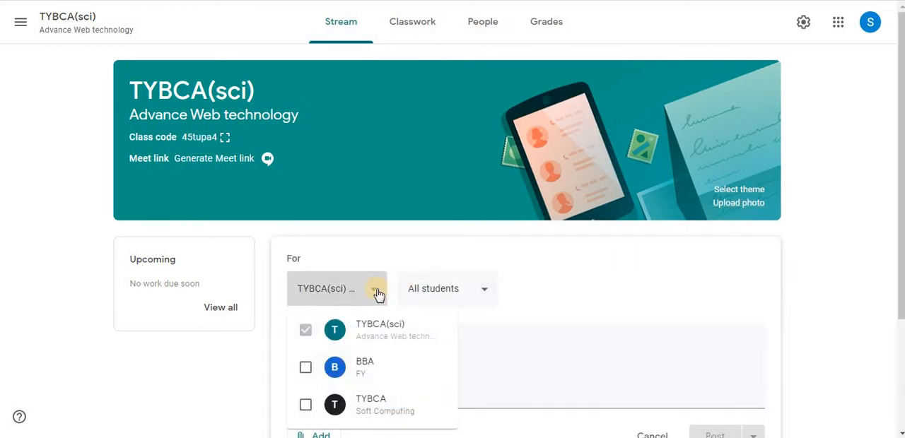
{"action": "left_click", "coordinate": [481, 296]}
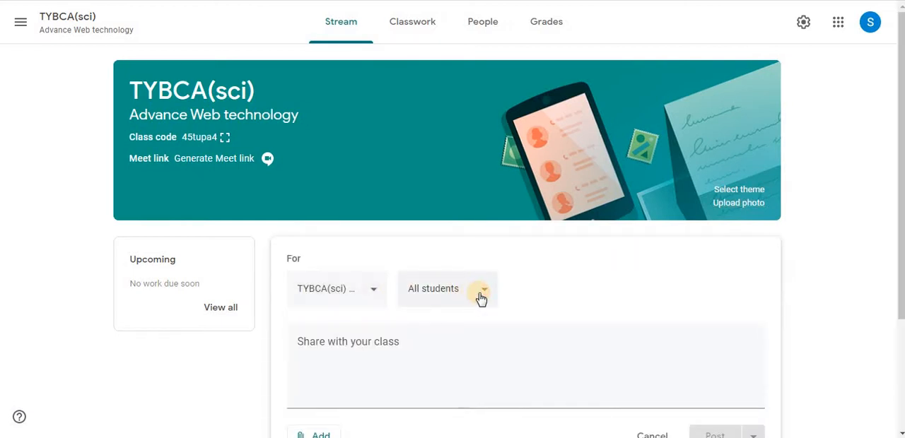
{"action": "left_click", "coordinate": [481, 297]}
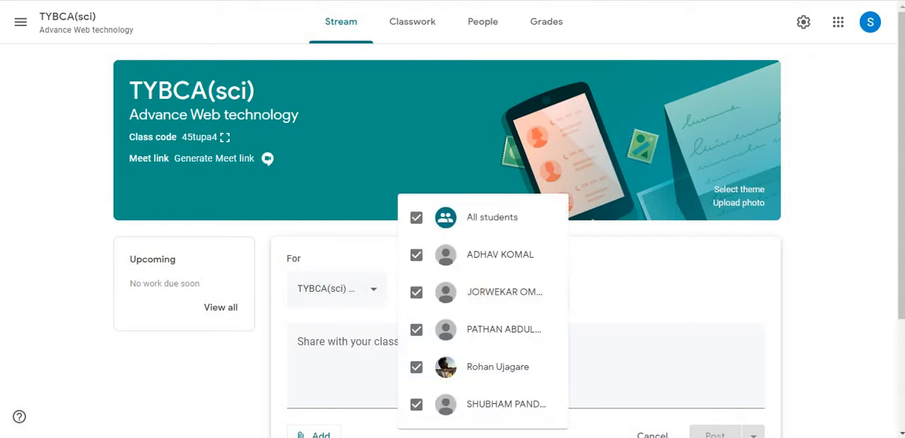
{"action": "scroll", "coordinate": [900, 275], "scroll_direction": "down", "scroll_amount": 1}
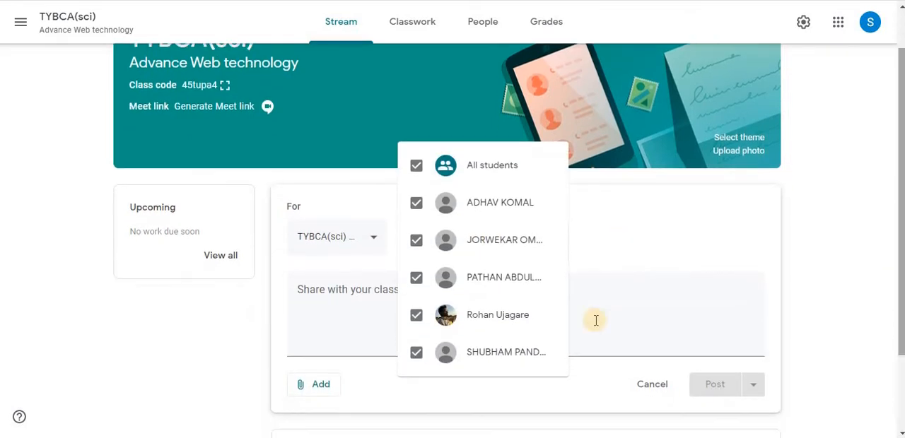
- Write "hi everyone" as the announcement, check the available attachment types, and post it to all students
{"action": "left_click", "coordinate": [363, 296]}
{"action": "left_click", "coordinate": [362, 296]}
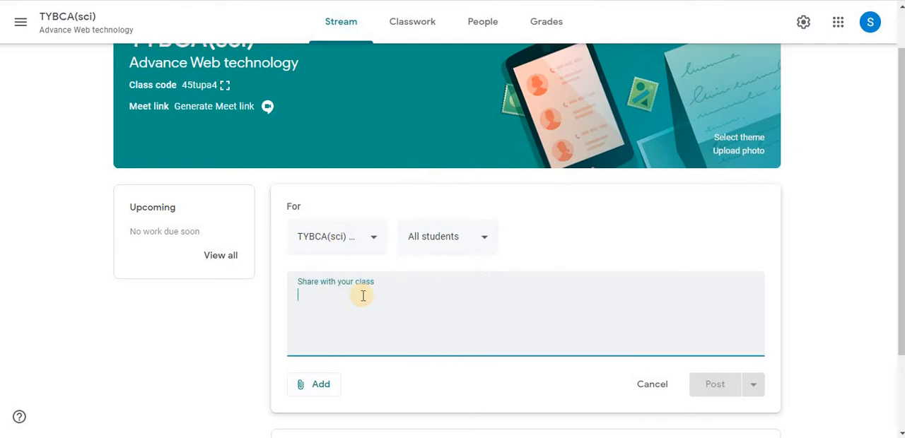
{"action": "type", "text": "hi everyo"}
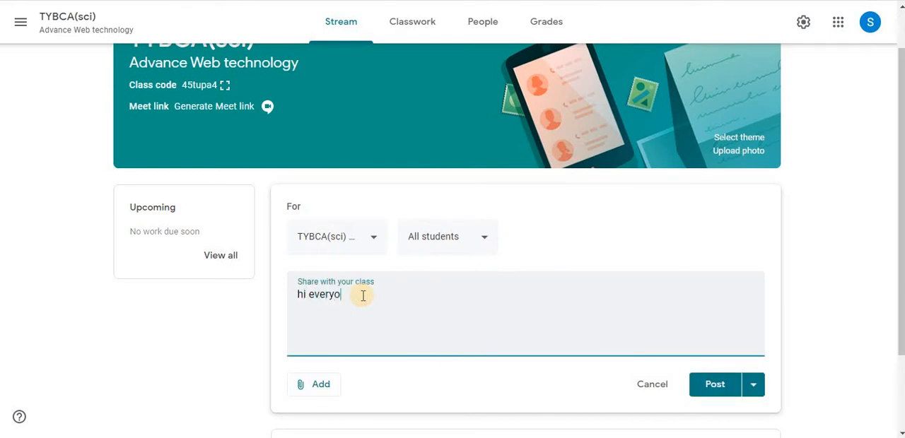
{"action": "type", "text": "ne"}
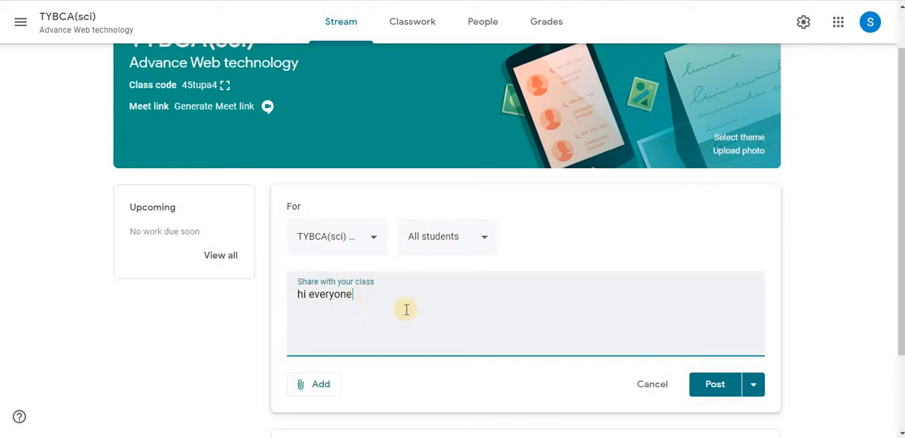
{"action": "left_click", "coordinate": [322, 388]}
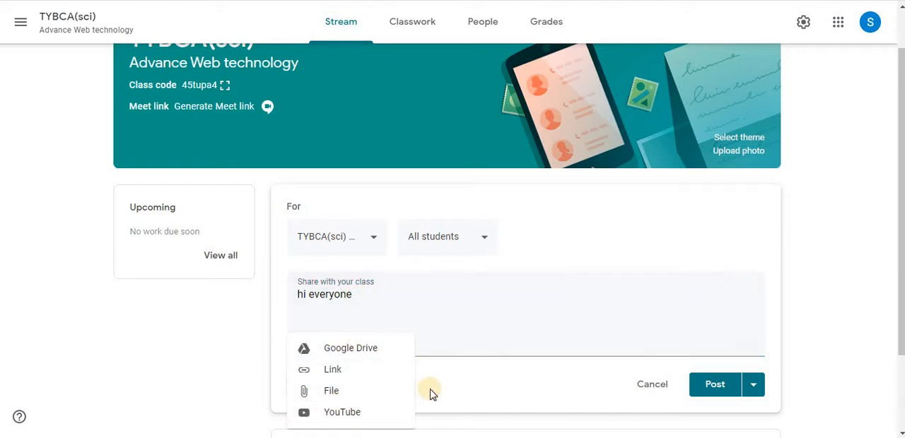
{"action": "left_click", "coordinate": [480, 385]}
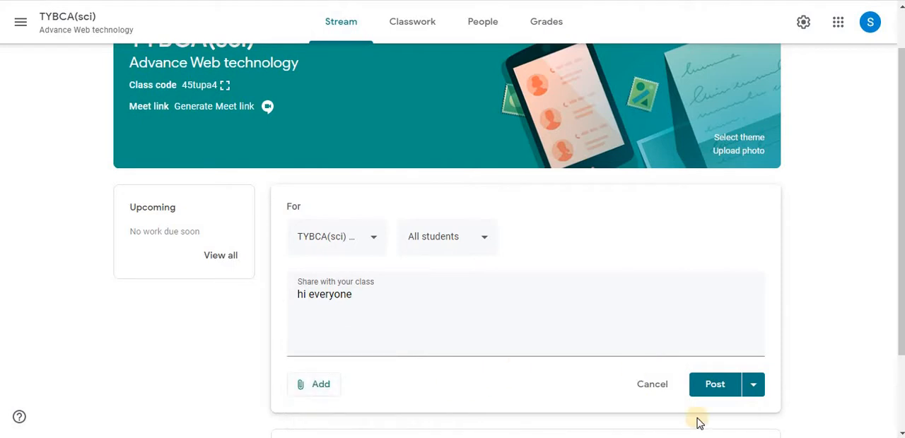
{"action": "left_click", "coordinate": [733, 386]}
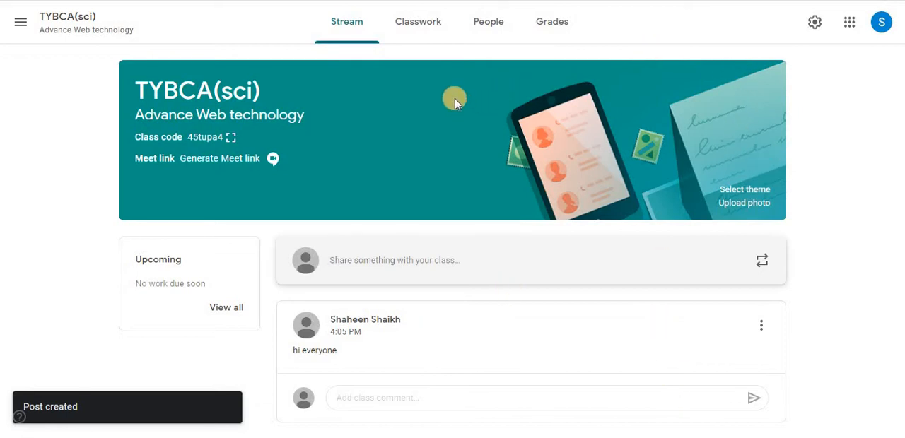
- Create a classwork assignment titled "Intro to Adv web tech" with the instructions "Read ch1 carefully"
{"action": "left_click", "coordinate": [437, 29]}
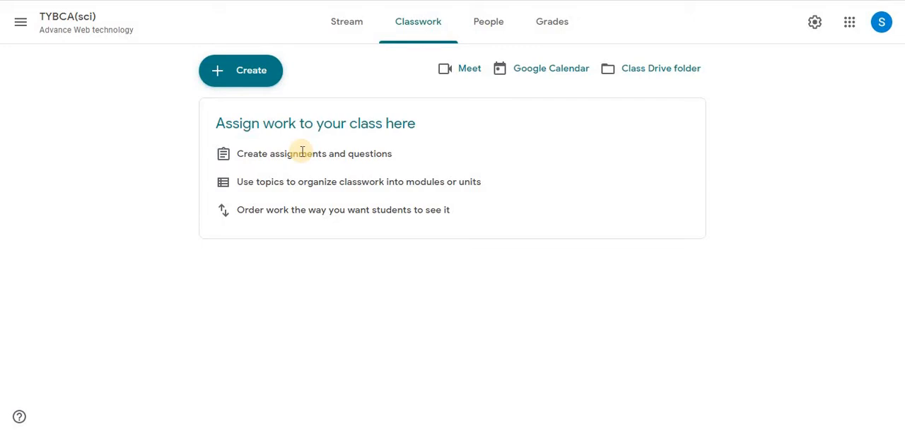
{"action": "left_click", "coordinate": [247, 85]}
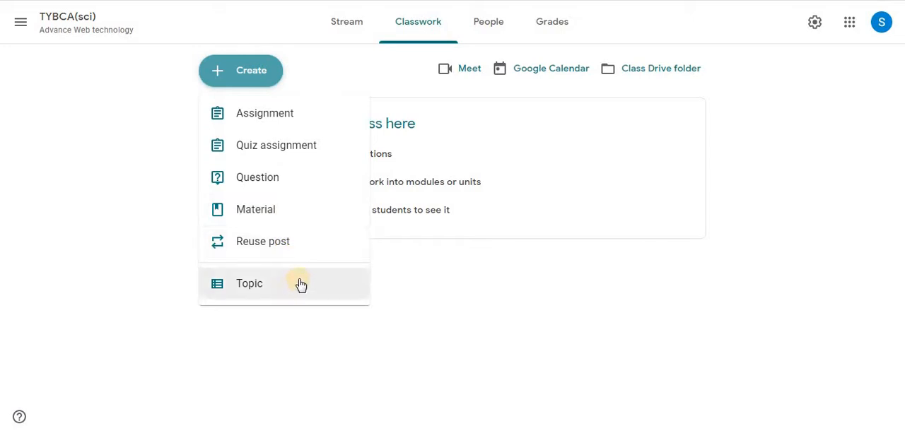
{"action": "left_click", "coordinate": [289, 117]}
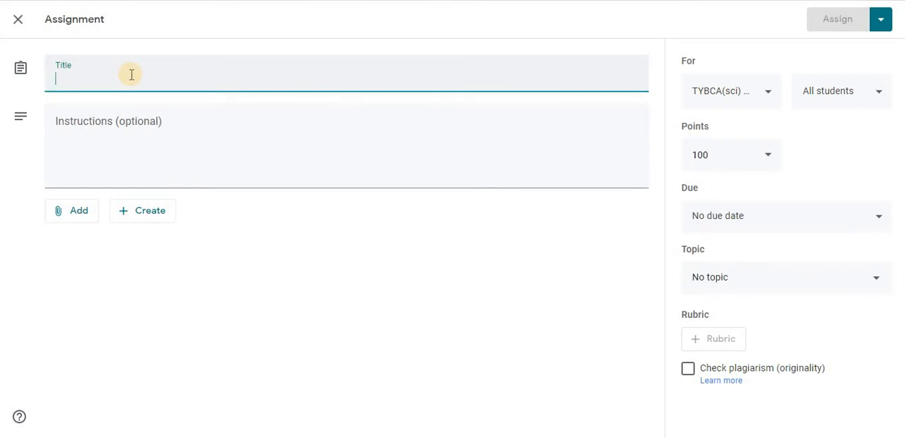
{"action": "type", "text": "Intro to Adv web tech"}
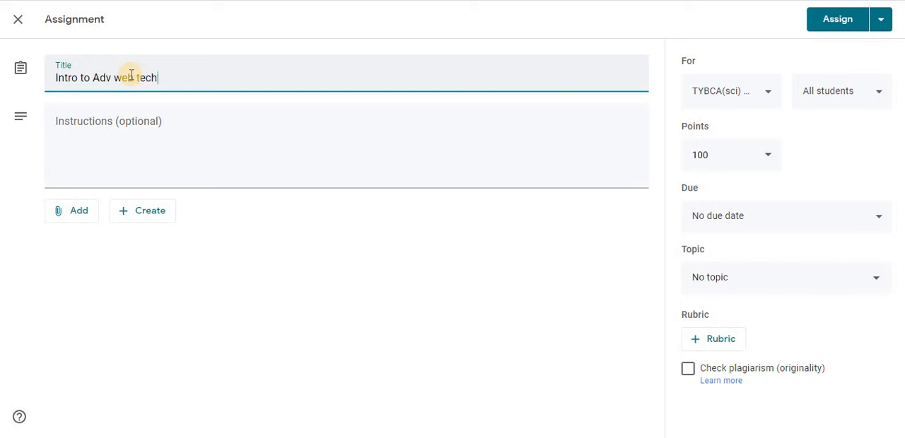
{"action": "left_click", "coordinate": [123, 120]}
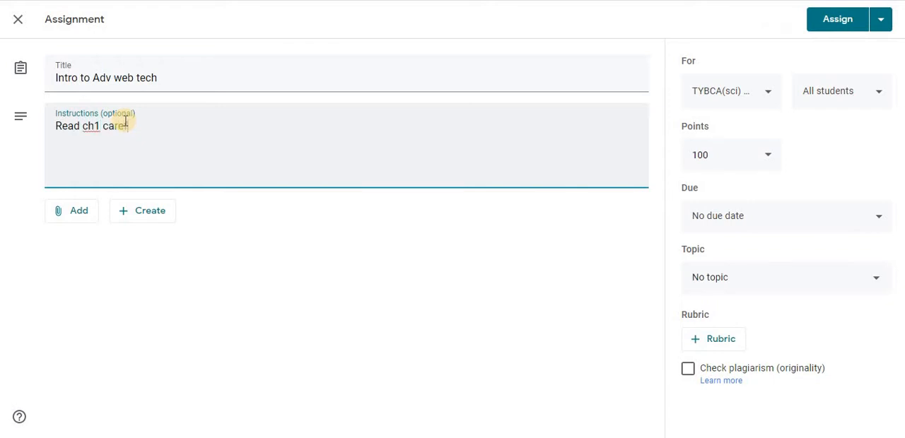
{"action": "type", "text": "Read ch1 carefully"}
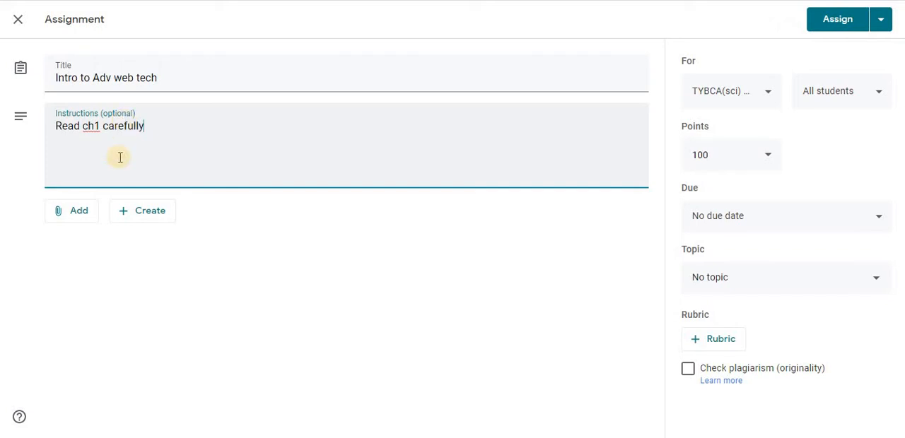
- Review the attachment sources and the new-file types available for the assignment, without adding any
{"action": "left_click", "coordinate": [80, 218]}
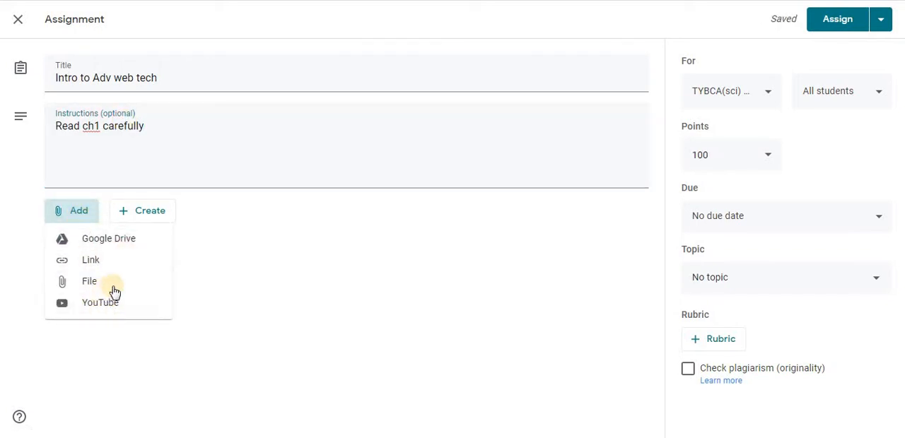
{"action": "left_click", "coordinate": [152, 219]}
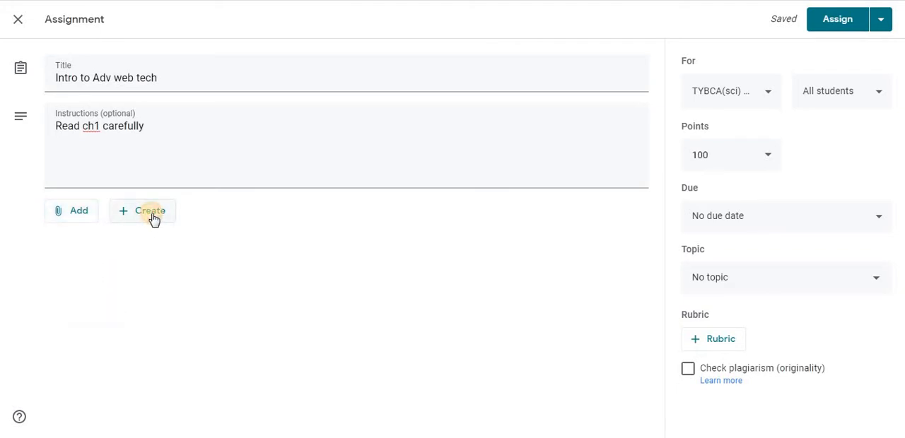
{"action": "left_click", "coordinate": [154, 219]}
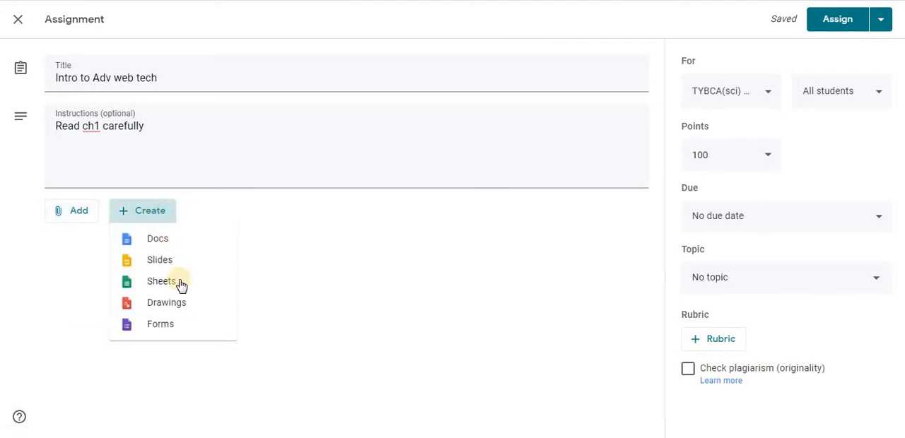
{"action": "left_click", "coordinate": [318, 247]}
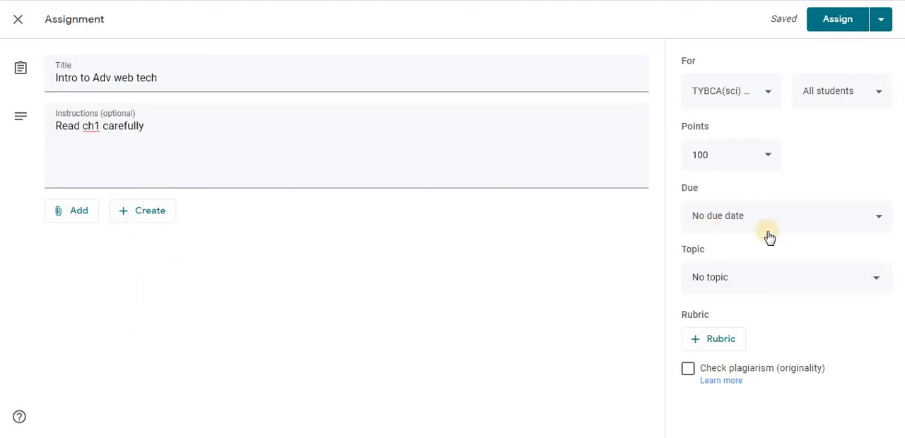
- Review the classes and students the assignment can be given to, without changing the selection
{"action": "left_click", "coordinate": [767, 97]}
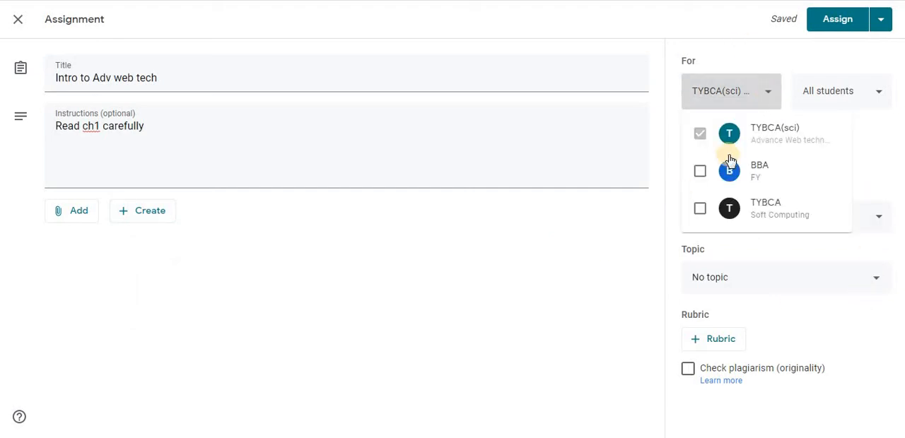
{"action": "left_click", "coordinate": [875, 93]}
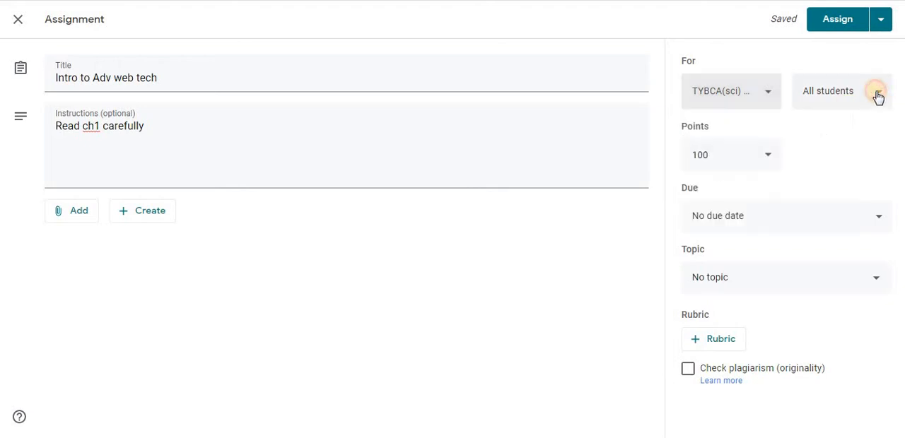
{"action": "left_click", "coordinate": [875, 93]}
{"action": "left_click", "coordinate": [580, 278]}
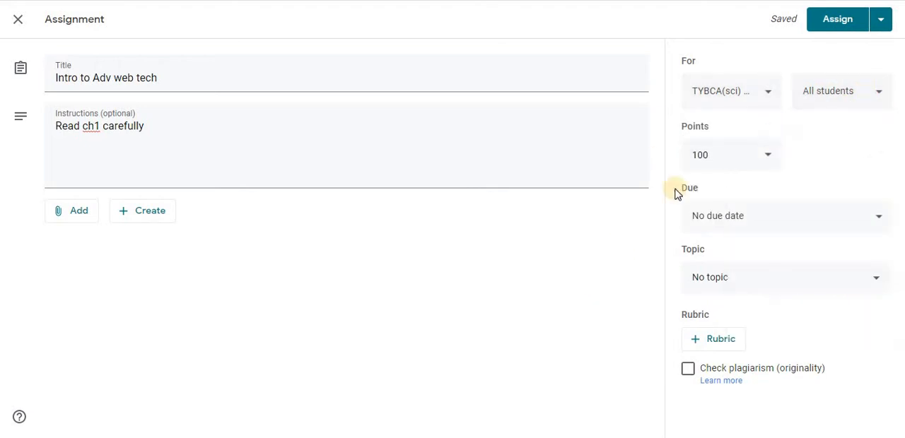
- Make the assignment ungraded and set its due date to Aug 7, 2020 at 4 PM
{"action": "left_click", "coordinate": [768, 157]}
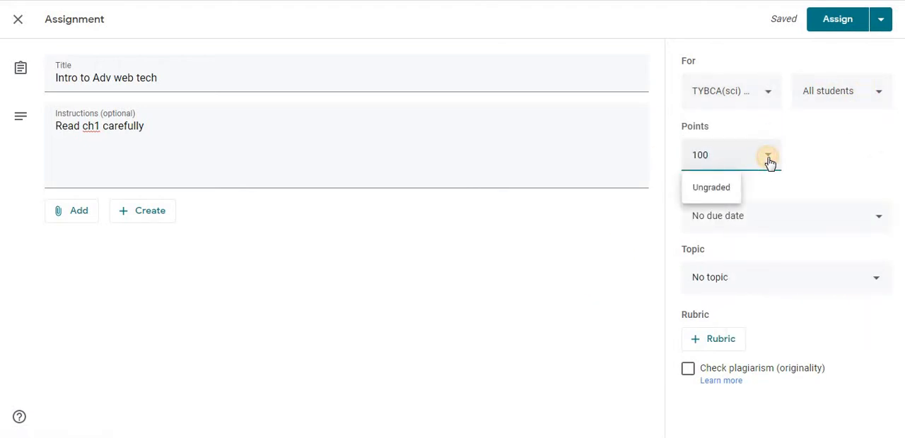
{"action": "left_click", "coordinate": [729, 190]}
{"action": "left_click", "coordinate": [873, 216]}
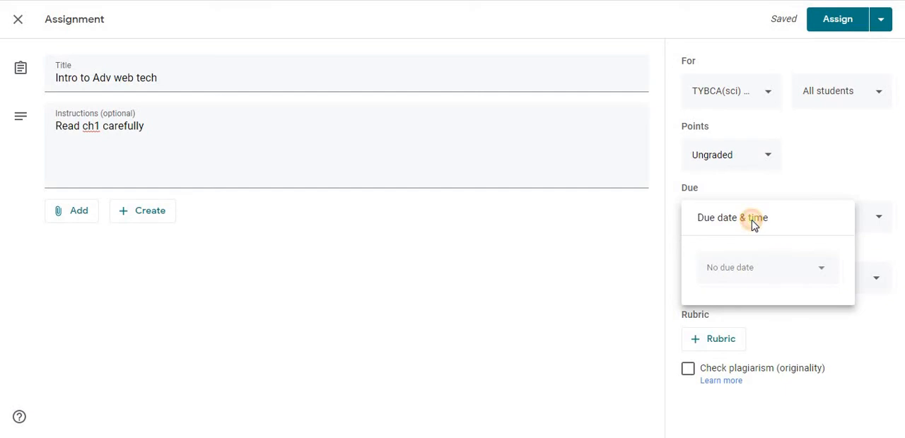
{"action": "left_click", "coordinate": [746, 271]}
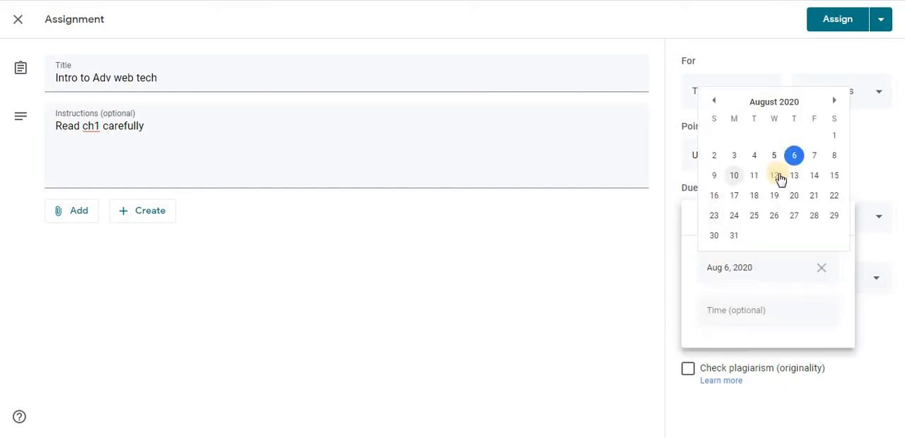
{"action": "left_click", "coordinate": [814, 157]}
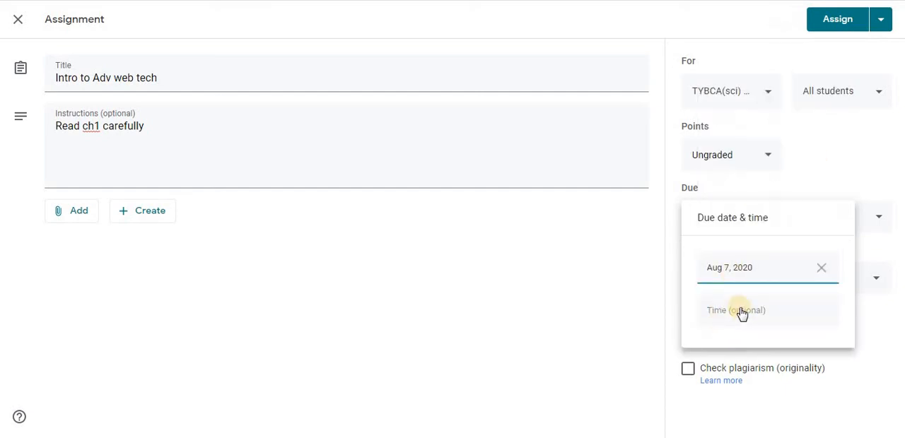
{"action": "left_click", "coordinate": [746, 315]}
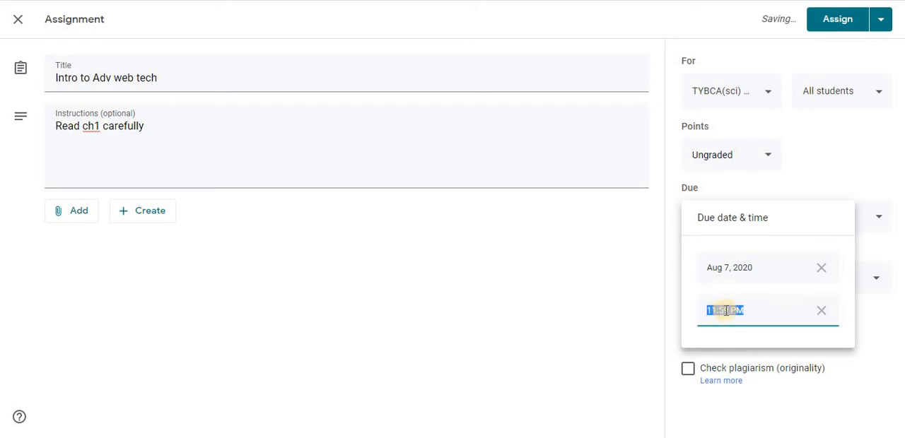
{"action": "left_click", "coordinate": [740, 309]}
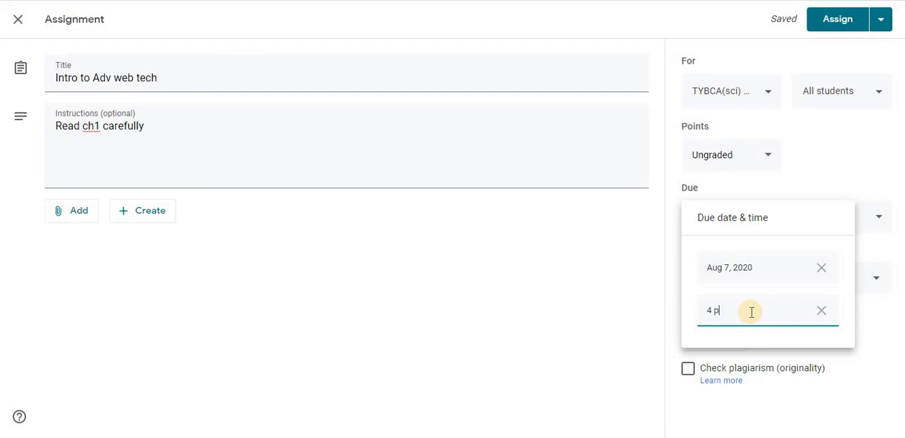
{"action": "type", "text": "m"}
{"action": "left_click", "coordinate": [643, 308]}
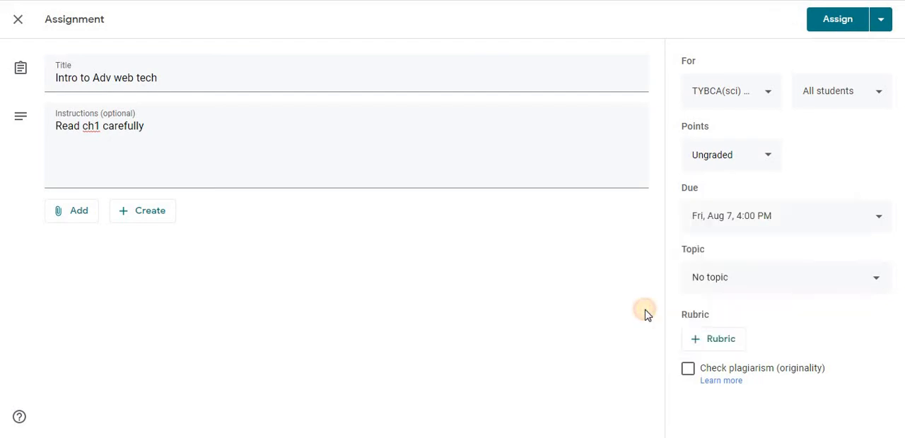
- Put the assignment under a new topic named "Adv Web Tech" and assign it immediately
{"action": "left_click", "coordinate": [876, 281]}
{"action": "left_click", "coordinate": [773, 325]}
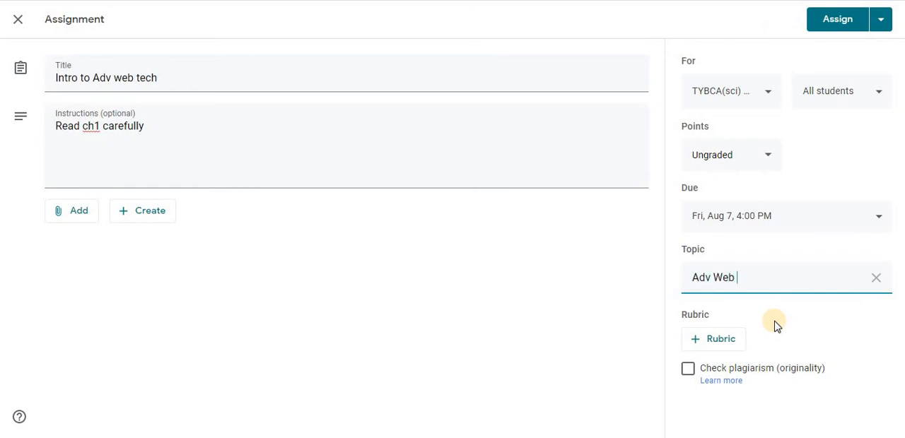
{"action": "type", "text": "Adv Web Tech"}
{"action": "left_click", "coordinate": [881, 28]}
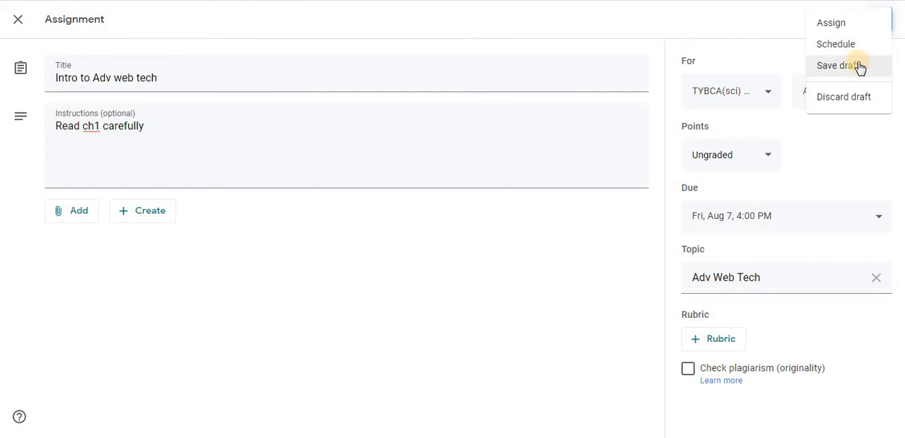
{"action": "left_click", "coordinate": [874, 25]}
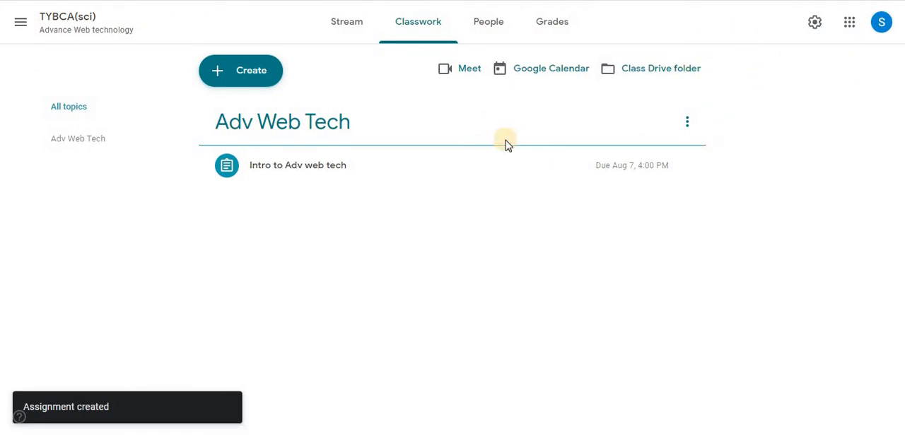
- Review the blank quiz assignment and material forms, closing each without creating anything
{"action": "left_click", "coordinate": [224, 81]}
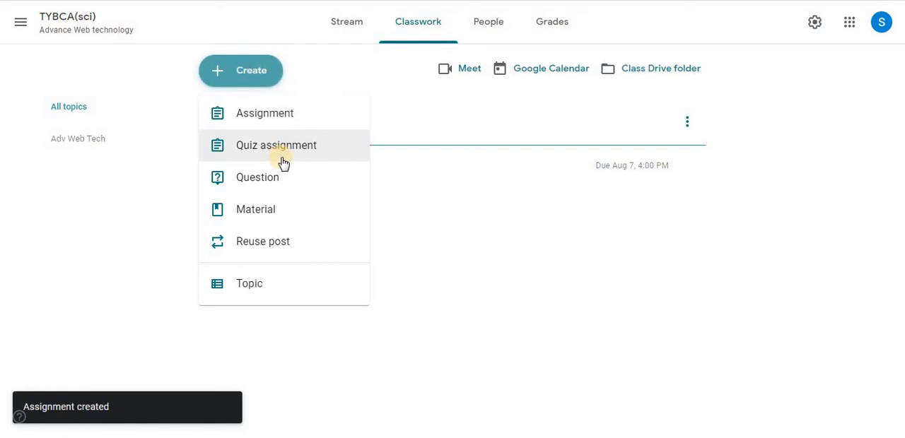
{"action": "left_click", "coordinate": [282, 162]}
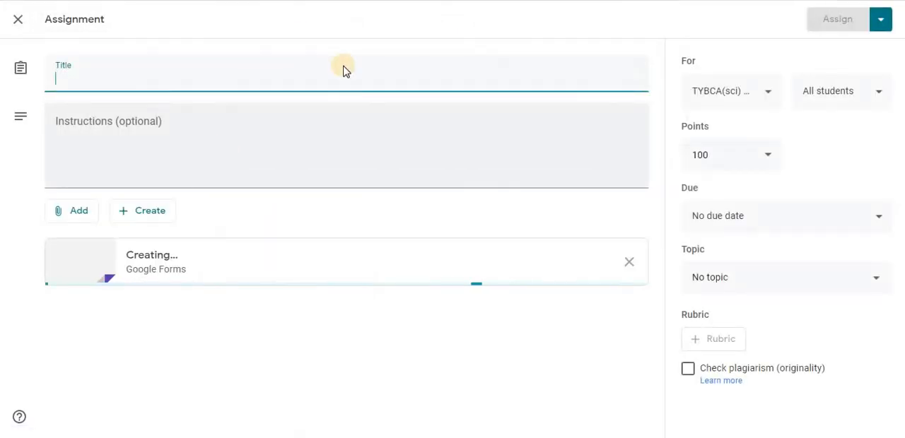
{"action": "left_click", "coordinate": [20, 23]}
{"action": "left_click", "coordinate": [232, 83]}
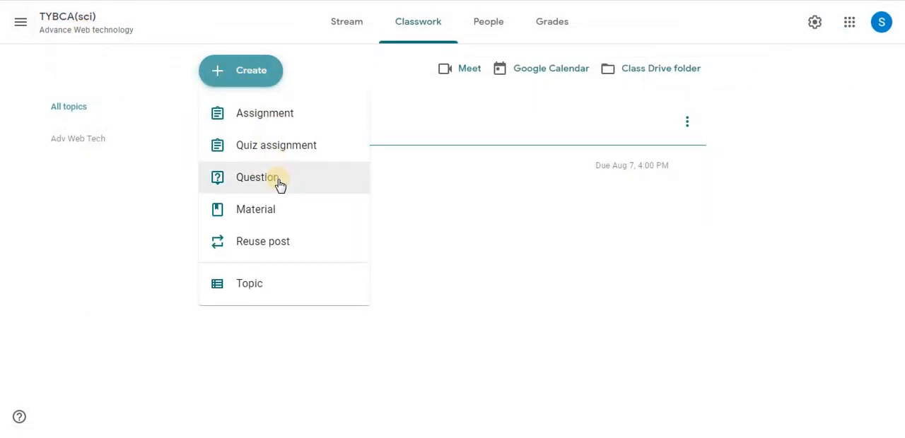
{"action": "left_click", "coordinate": [274, 209]}
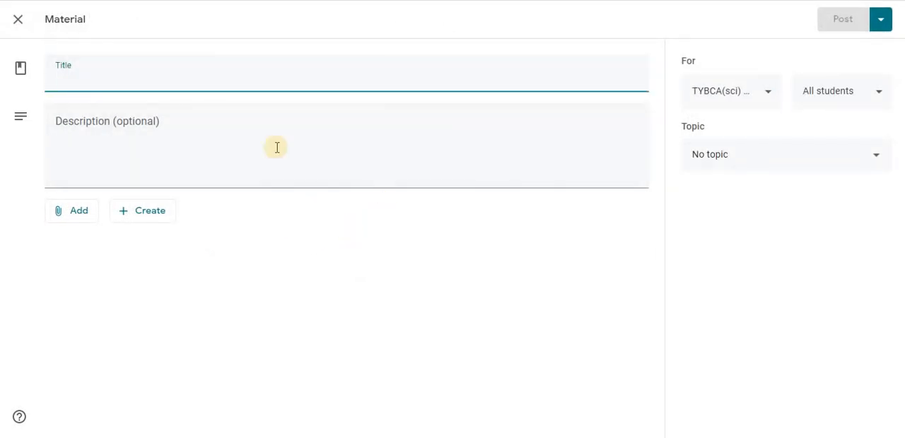
{"action": "left_click", "coordinate": [18, 22]}
- Review the option for adding a classwork topic, without adding one
{"action": "left_click", "coordinate": [225, 69]}
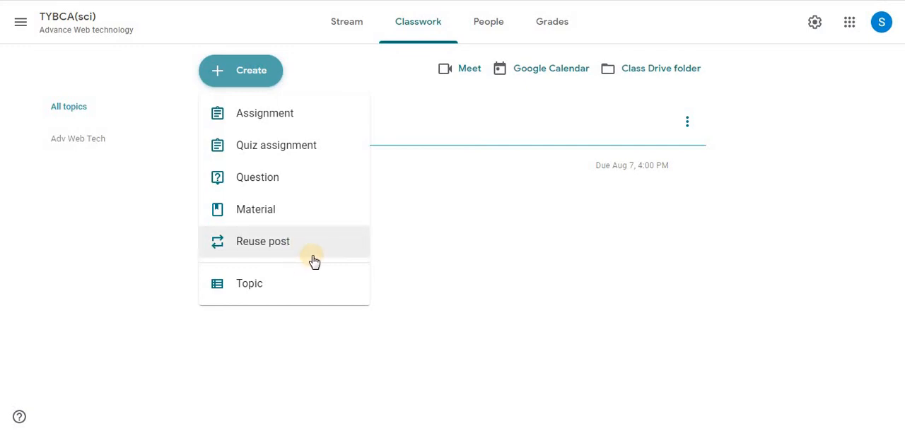
{"action": "left_click", "coordinate": [308, 286]}
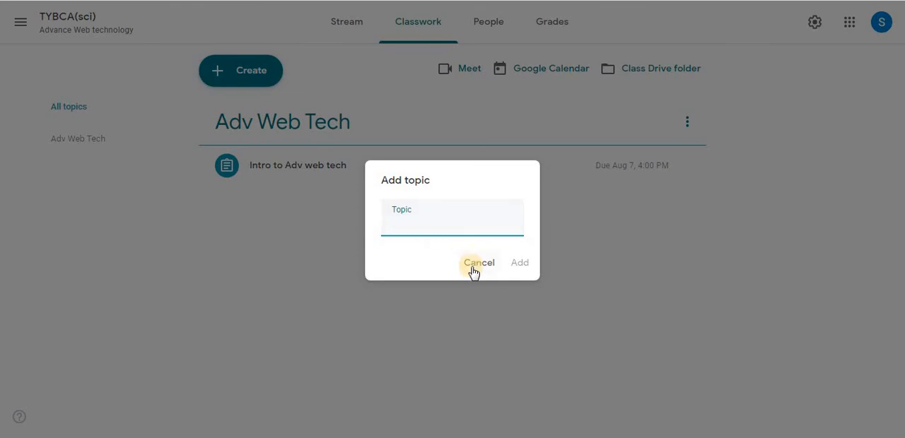
{"action": "left_click", "coordinate": [479, 262]}
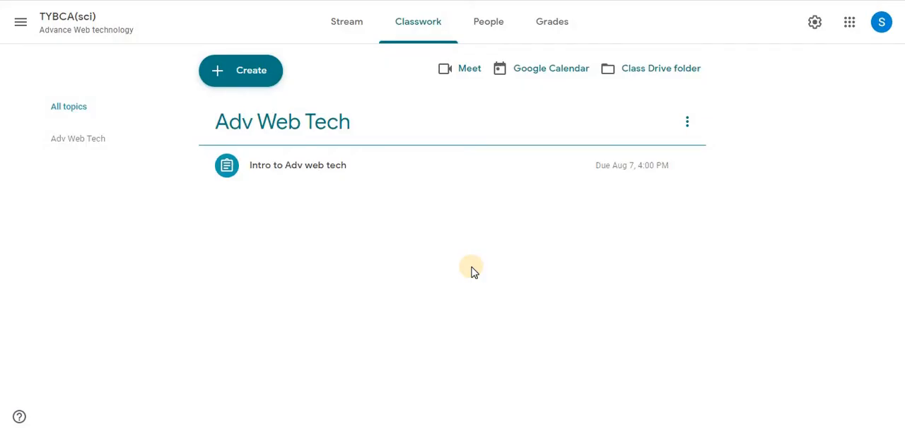
- Review the class's People and Grades pages, including the teacher and student invitation forms, without inviting anyone
{"action": "left_click", "coordinate": [501, 26]}
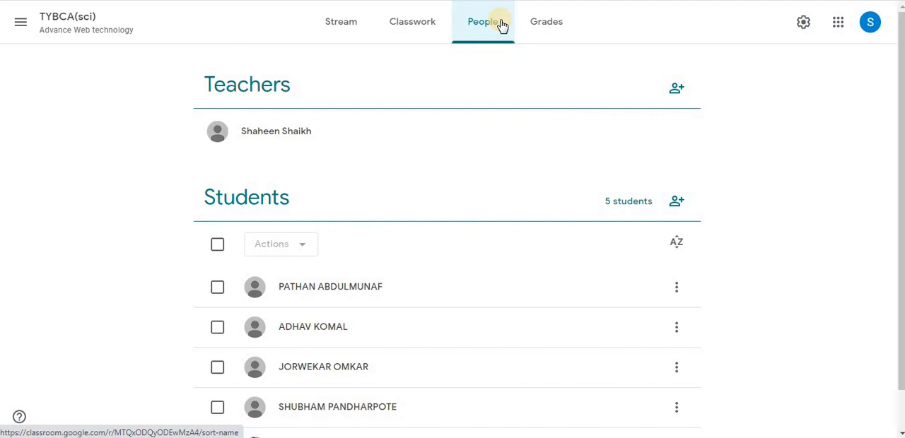
{"action": "left_click", "coordinate": [537, 35]}
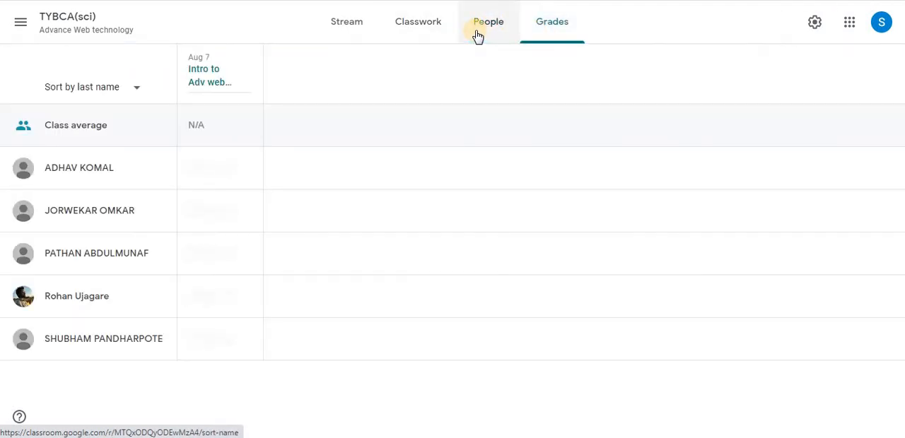
{"action": "left_click", "coordinate": [478, 35]}
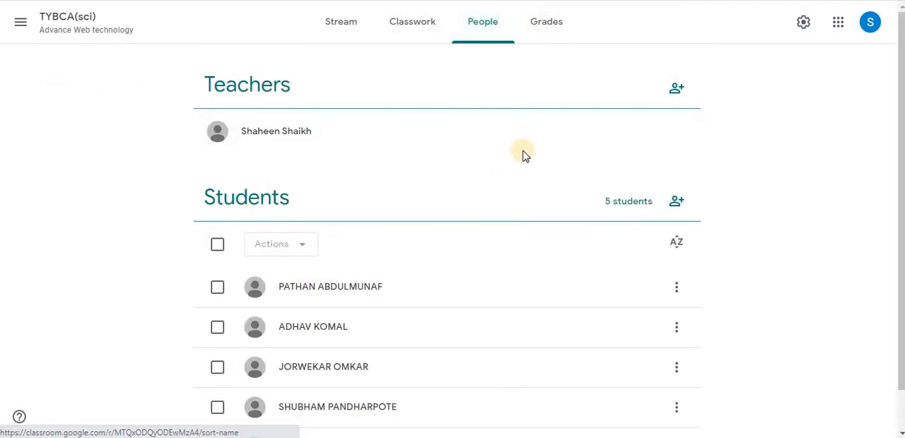
{"action": "left_click", "coordinate": [676, 89]}
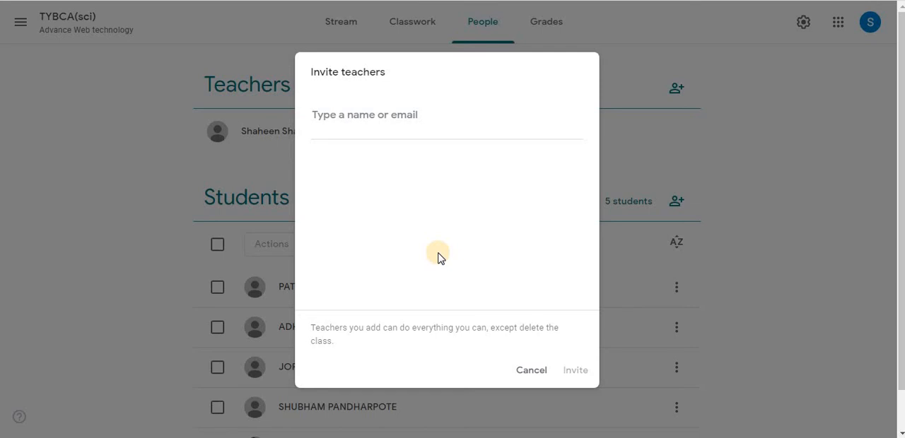
{"action": "left_click", "coordinate": [532, 371]}
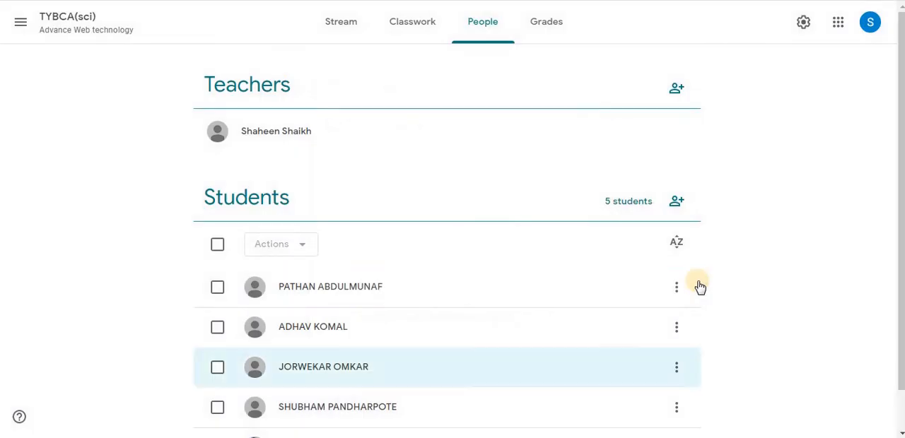
{"action": "left_click", "coordinate": [676, 202]}
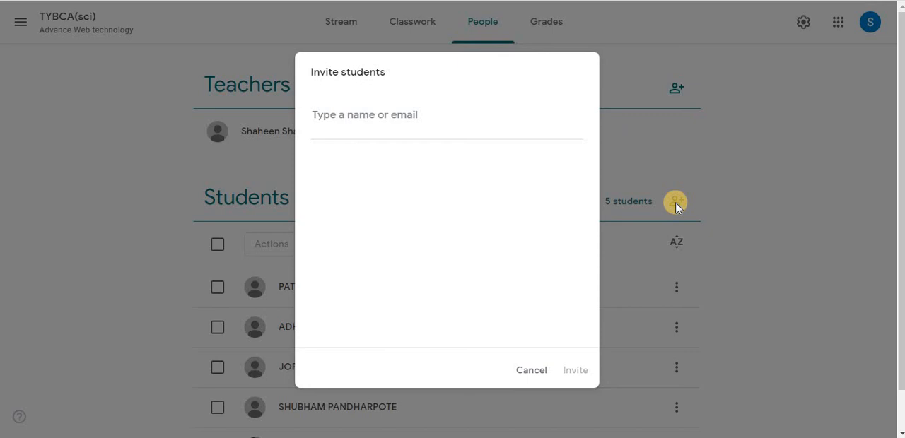
{"action": "left_click", "coordinate": [522, 373]}
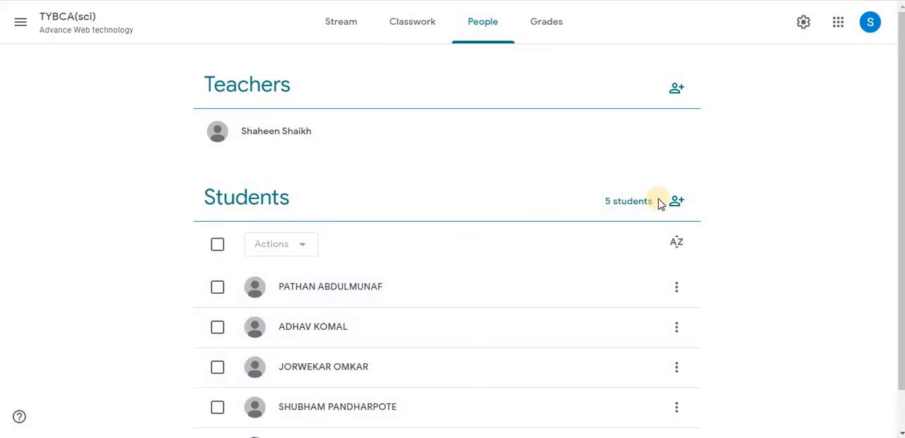
{"action": "left_click", "coordinate": [556, 28]}
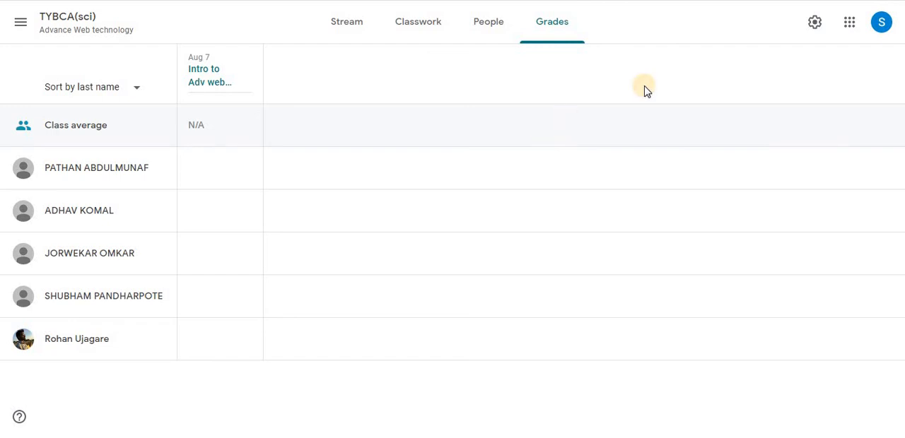
- Examine the class details and the available class code actions in the class settings, without changing anything
{"action": "left_click", "coordinate": [817, 24]}
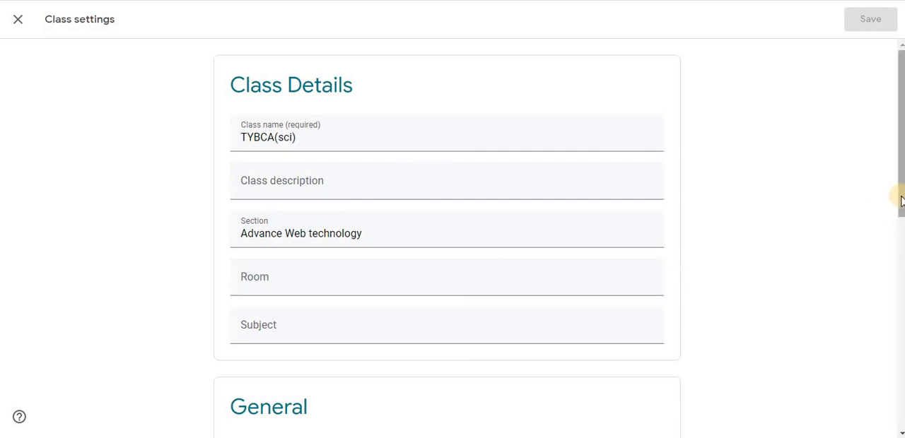
{"action": "scroll", "coordinate": [900, 196], "scroll_direction": "down", "scroll_amount": 5}
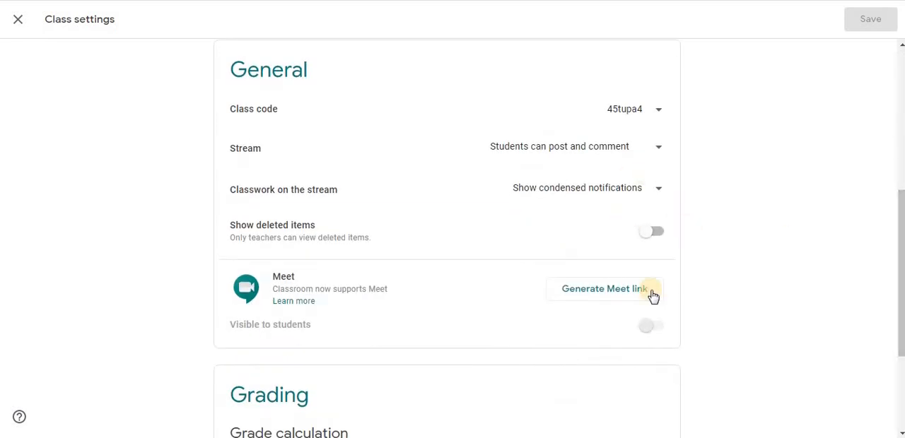
{"action": "left_click", "coordinate": [658, 116]}
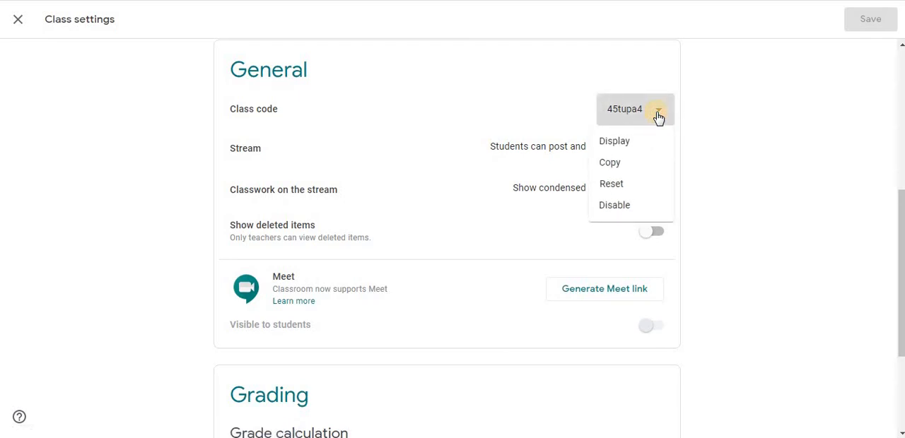
{"action": "left_click", "coordinate": [718, 159]}
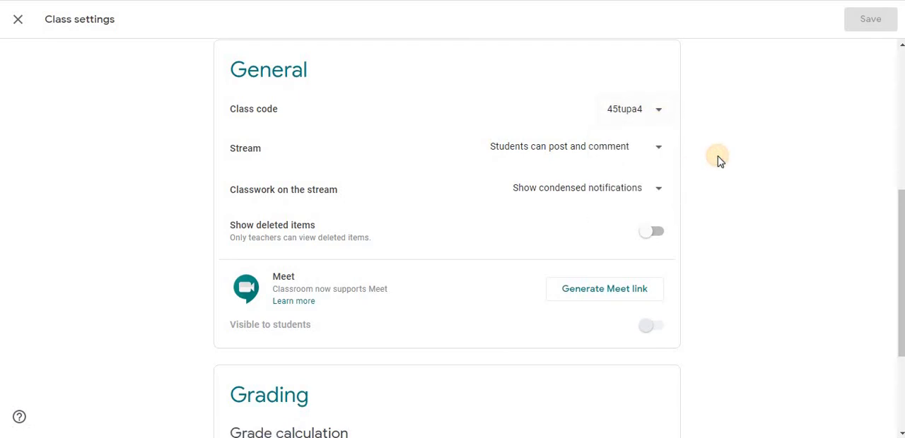
- Review the stream posting permissions, the classwork notification options and the grading settings, keeping the current choices
{"action": "left_click", "coordinate": [658, 150]}
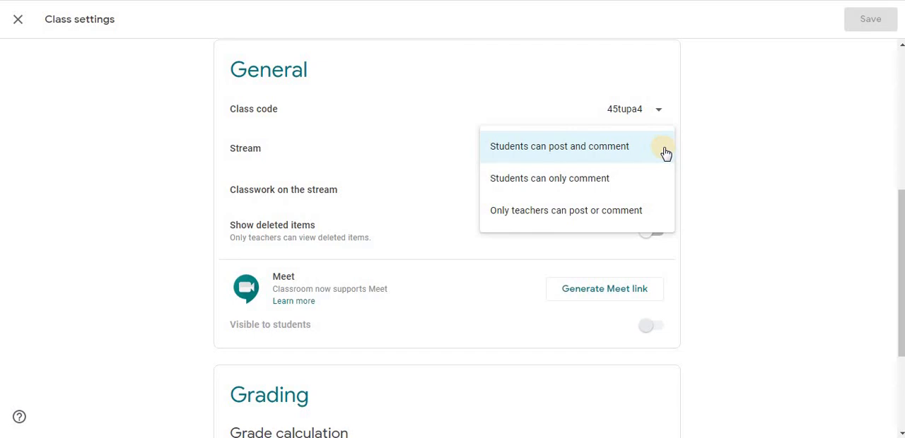
{"action": "left_click", "coordinate": [707, 165]}
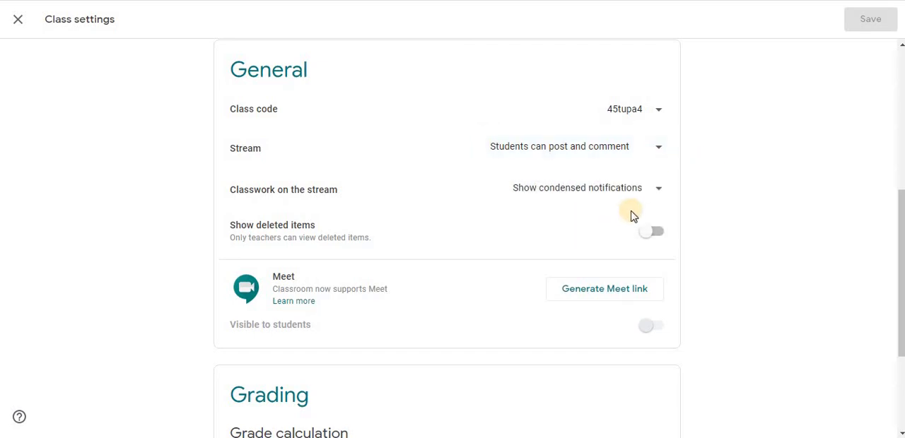
{"action": "left_click", "coordinate": [658, 197]}
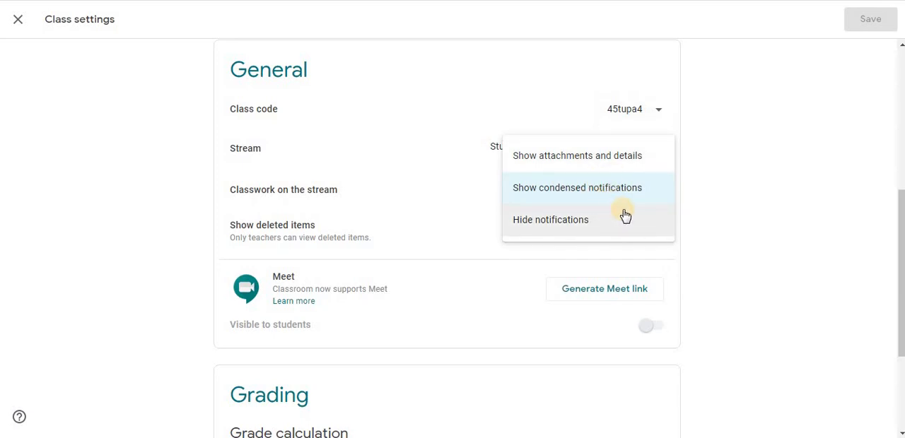
{"action": "left_click", "coordinate": [728, 203]}
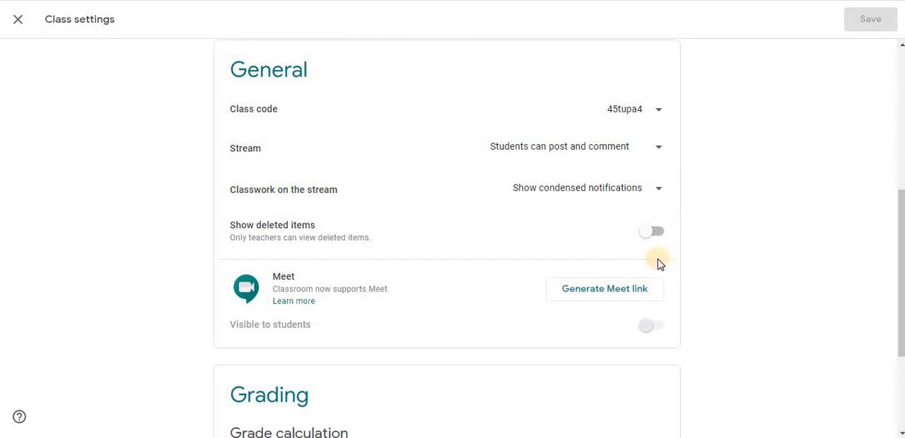
{"action": "left_click_drag", "start_coordinate": [900, 278], "coordinate": [900, 347]}
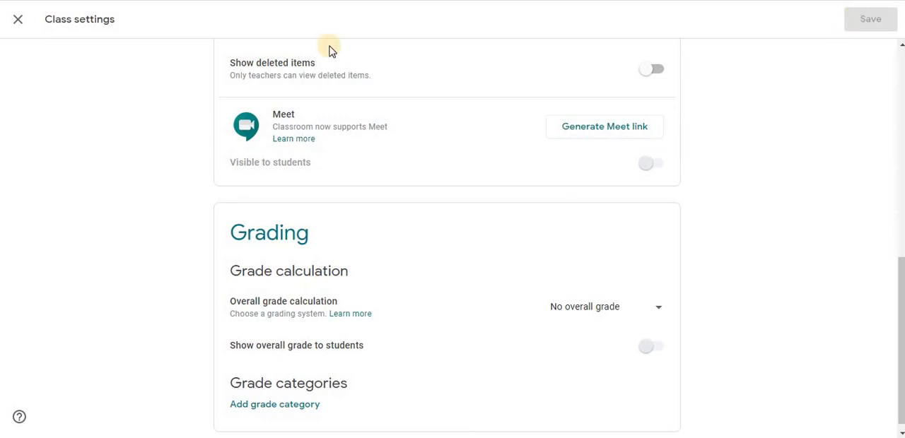
- Leave the class settings without saving changes and return to the overview of all classes
{"action": "left_click", "coordinate": [18, 19]}
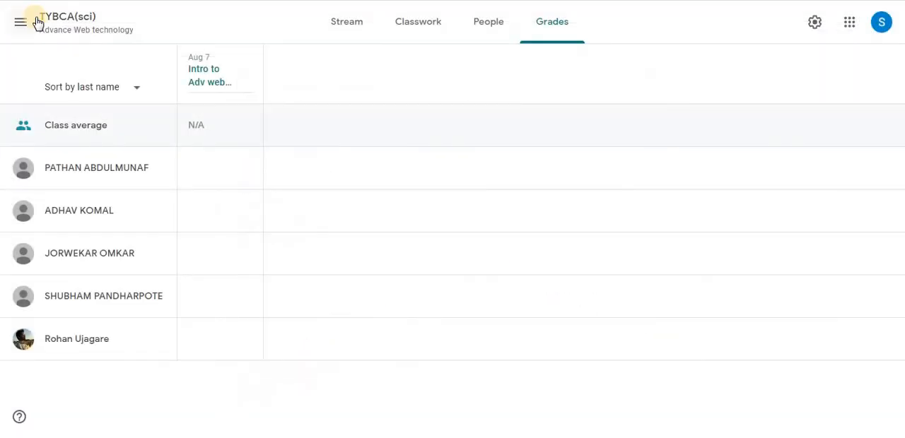
{"action": "left_click", "coordinate": [22, 24]}
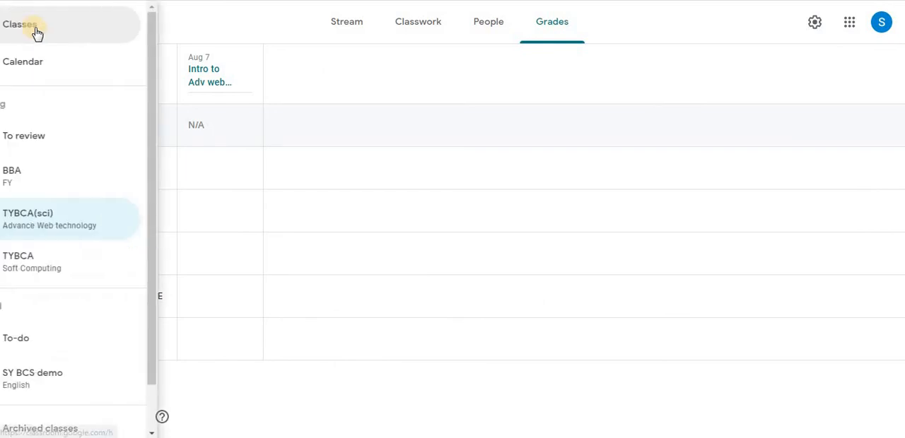
{"action": "left_click", "coordinate": [37, 32]}
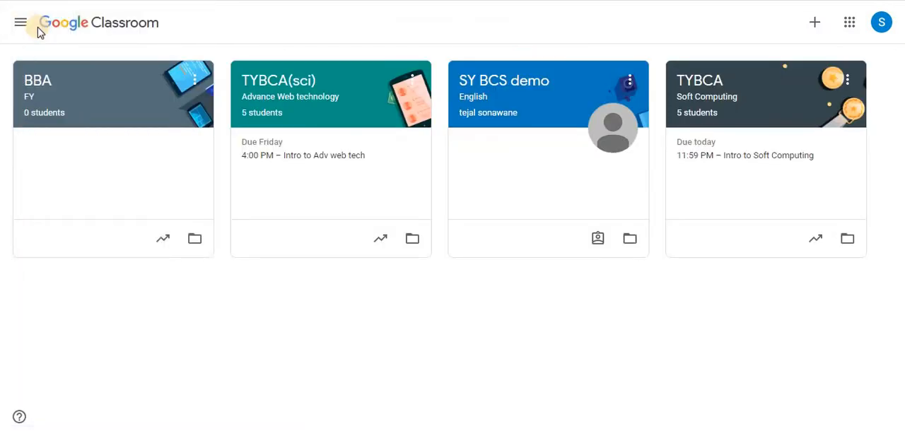